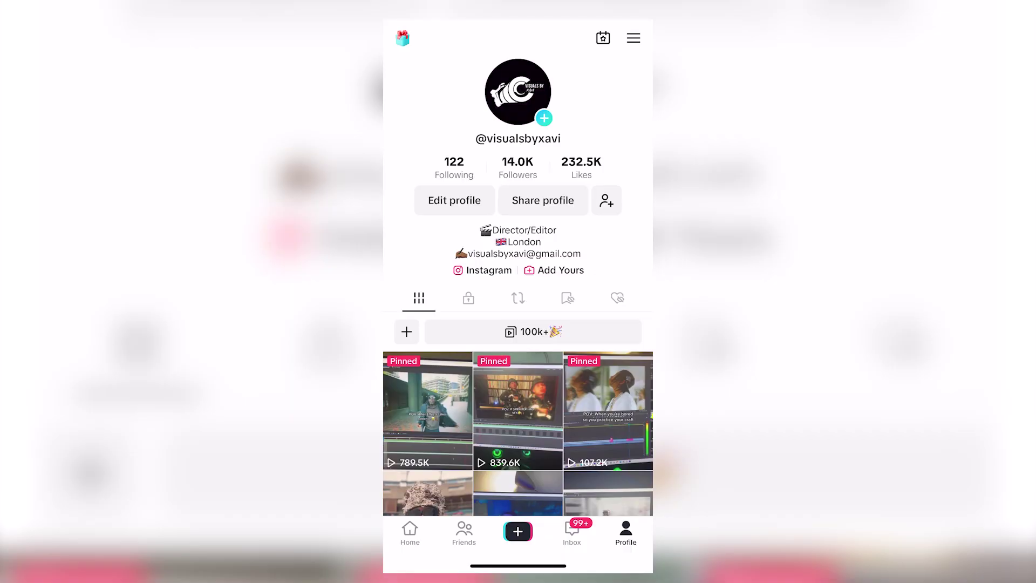
scroll(518, 303, "down", 4)
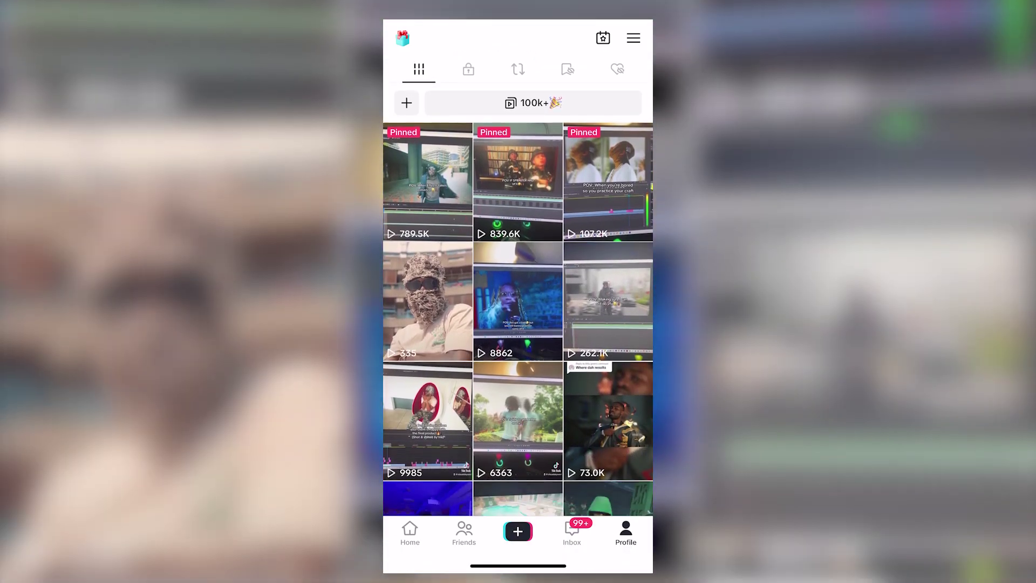
scroll(518, 302, "down", 5)
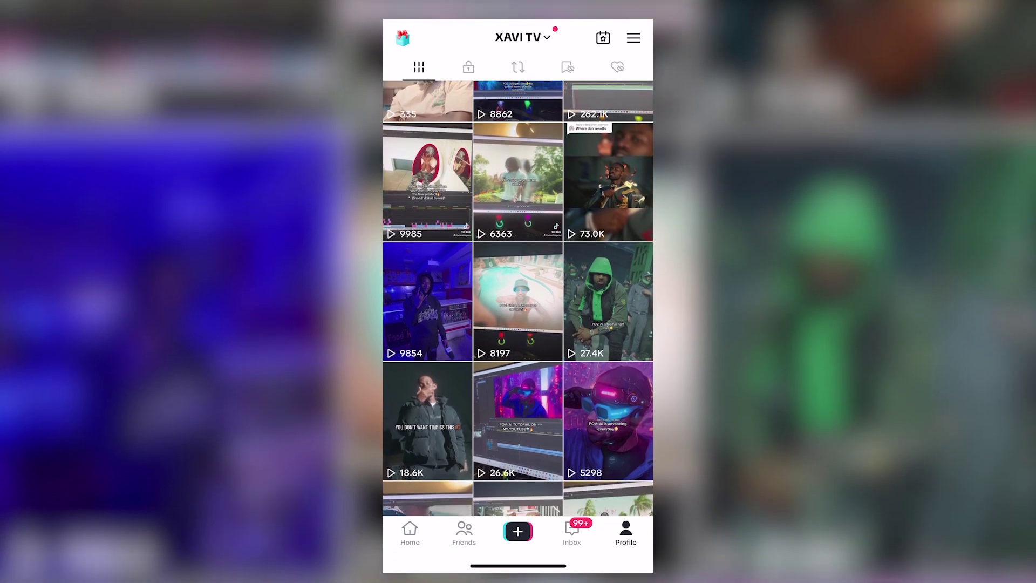
scroll(519, 303, "down", 5)
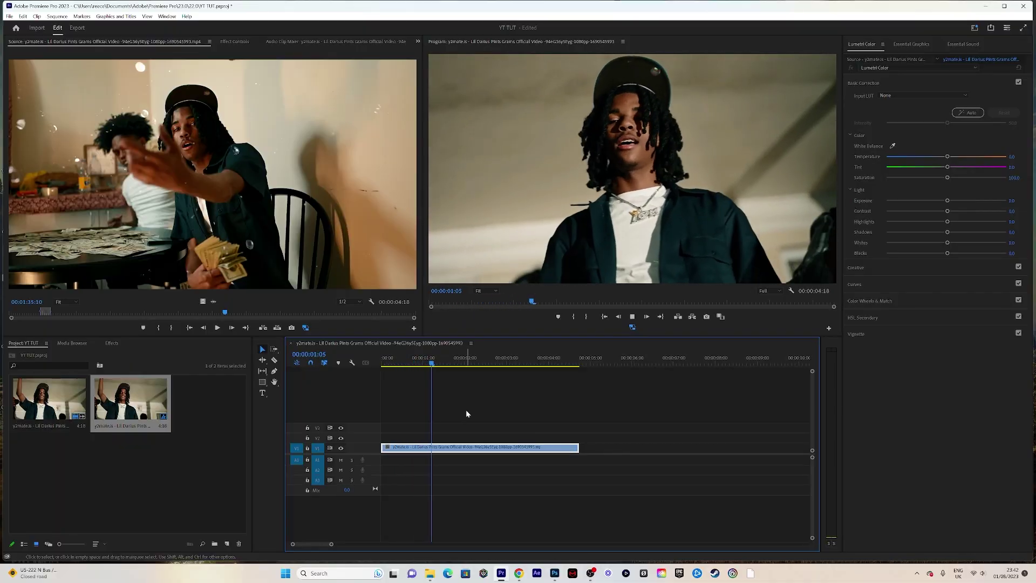
- Export the frame at 00:00:01:11, the first frame of the kitchen shot, as a JPEG still imported into the project
key("space")
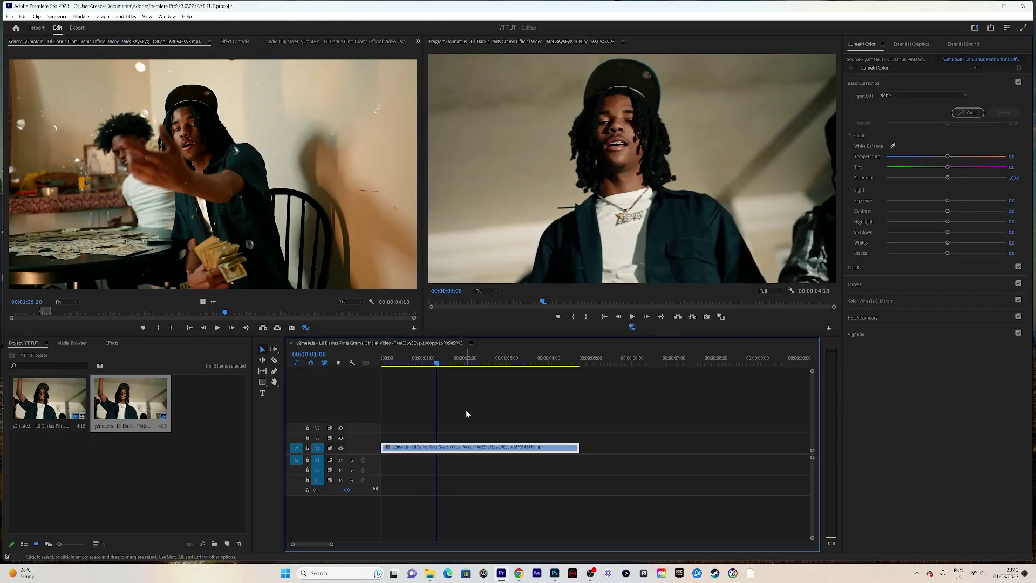
key("Right")
key("Right")
key("Right")
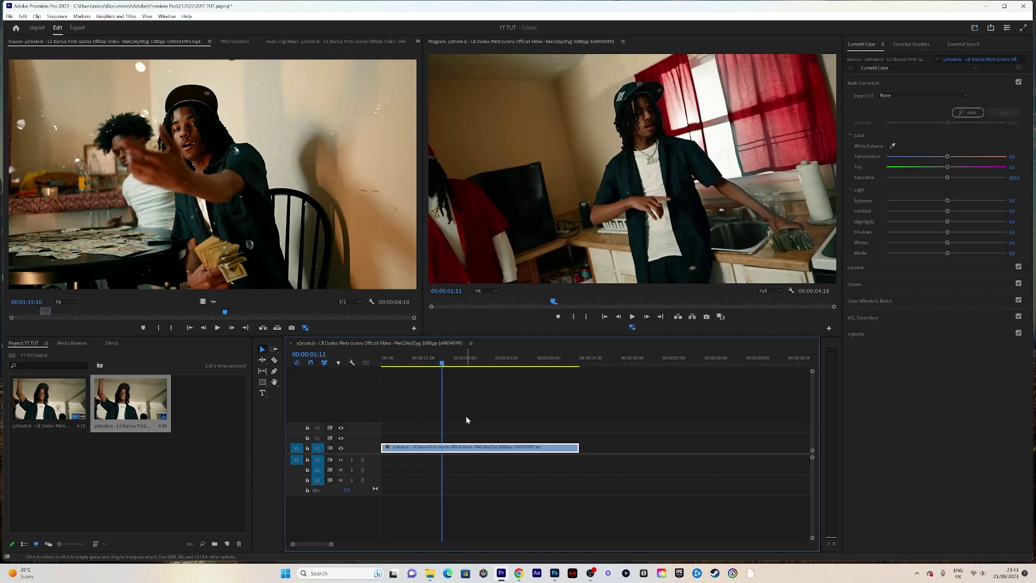
left_click(706, 316)
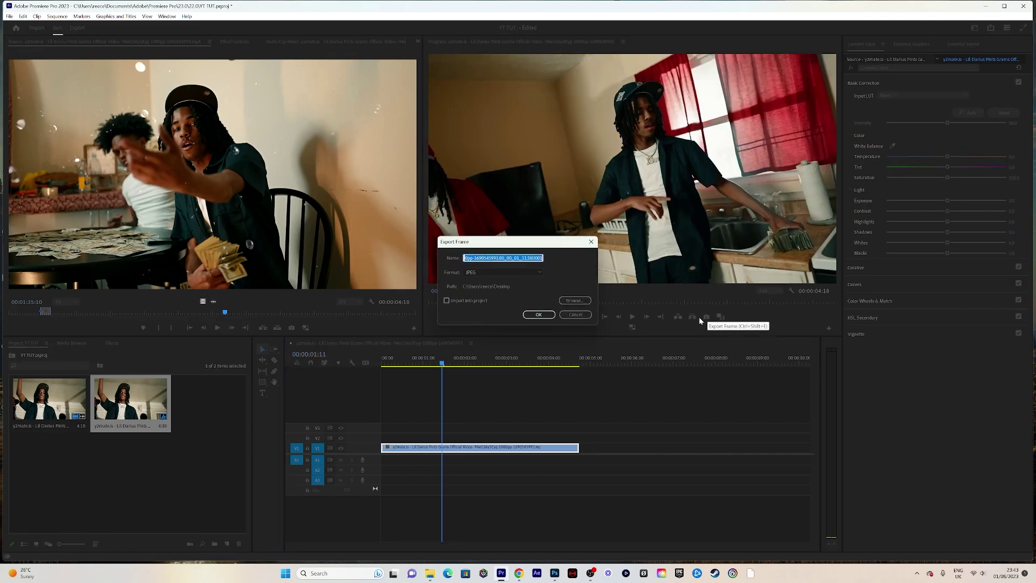
left_click(454, 302)
left_click(530, 315)
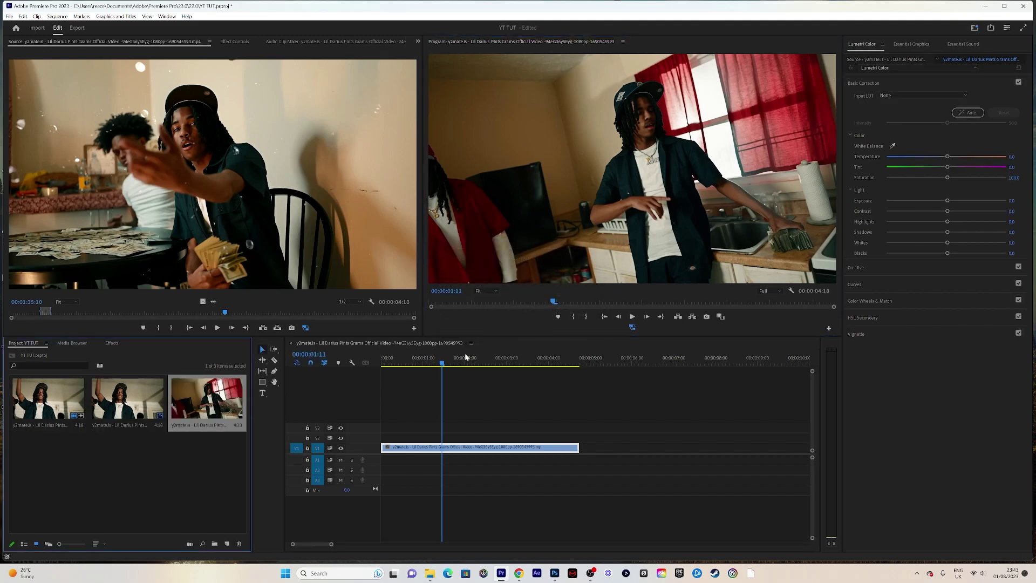
- Mark a 10-frame range of the exported still and place it on track V2 ending at the cut to the kitchen shot
double_click(199, 411)
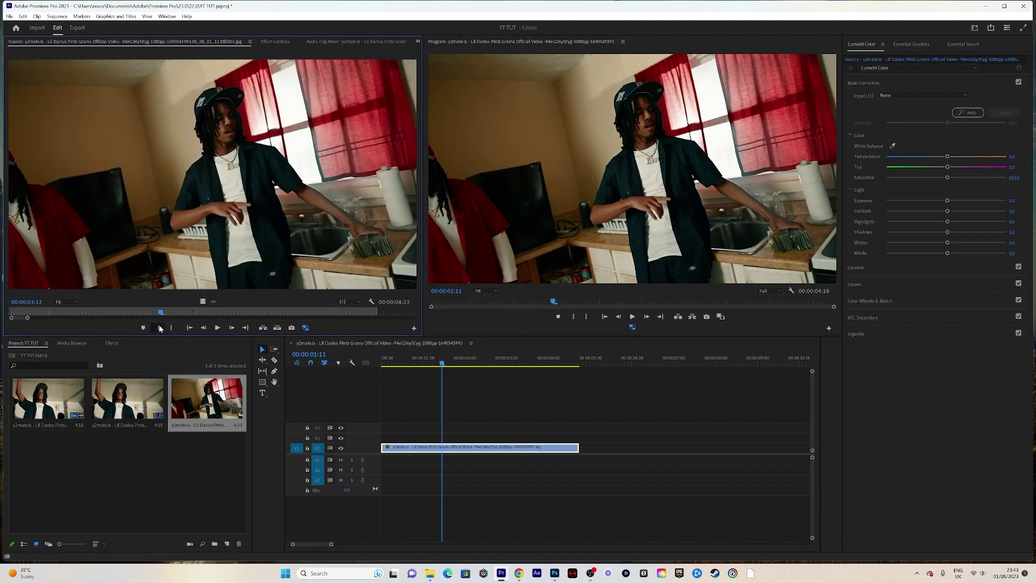
left_click(158, 328)
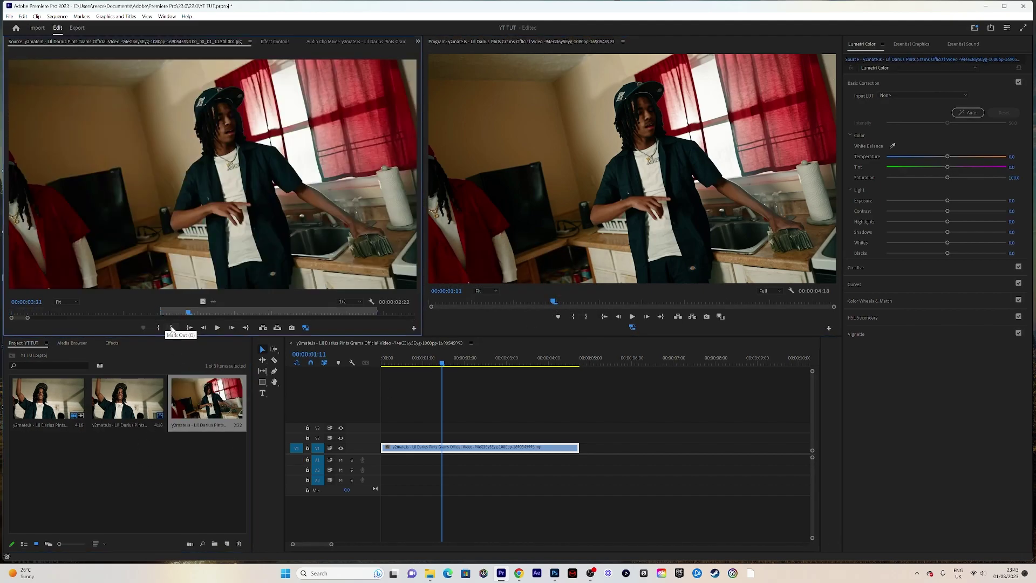
left_click(171, 327)
left_click_drag(189, 314, 431, 437)
left_click(419, 362)
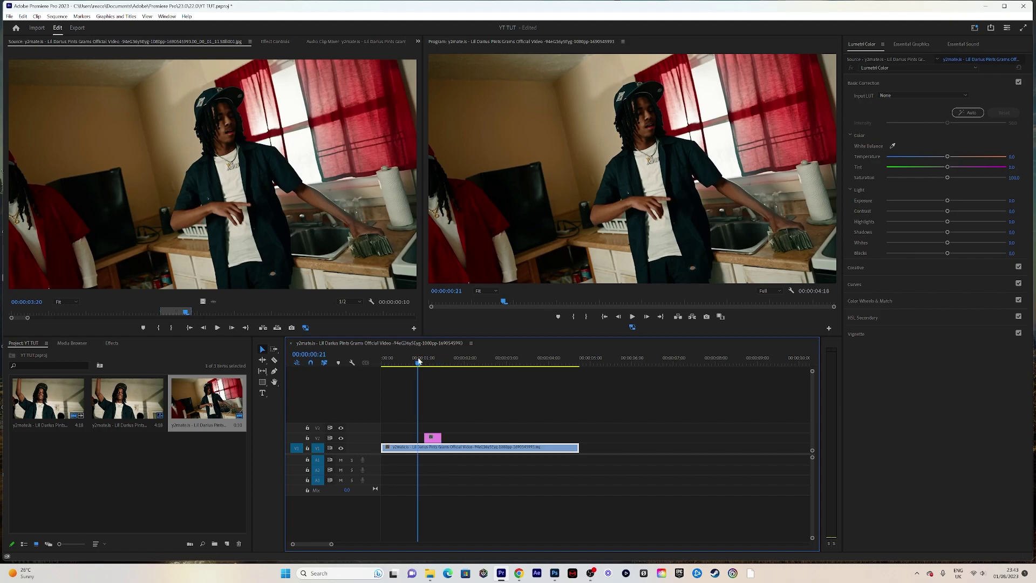
left_click_drag(419, 362, 452, 349)
- Replace the still clip on V2 with a linked After Effects composition
left_click(433, 438)
right_click(436, 441)
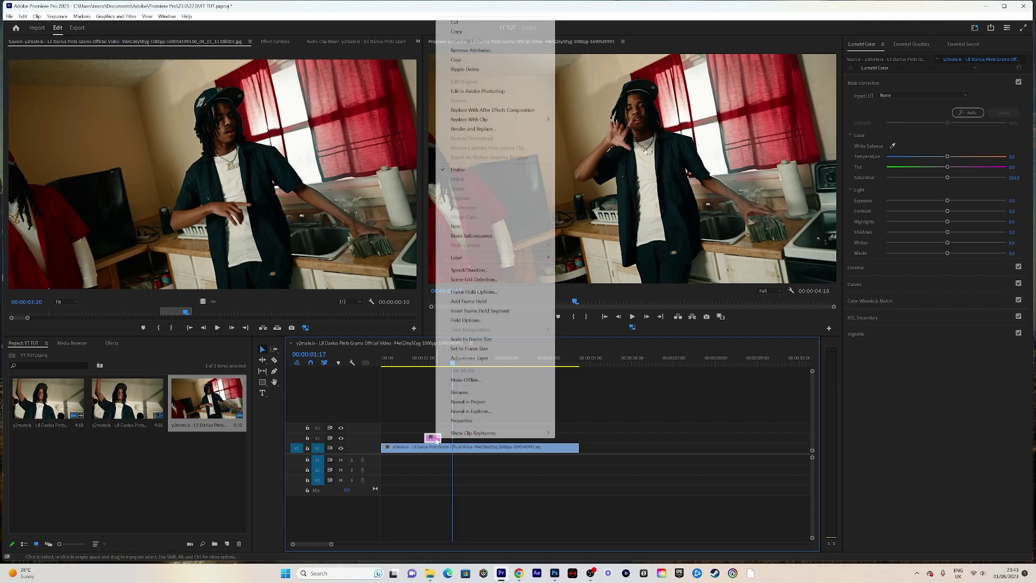
left_click(516, 112)
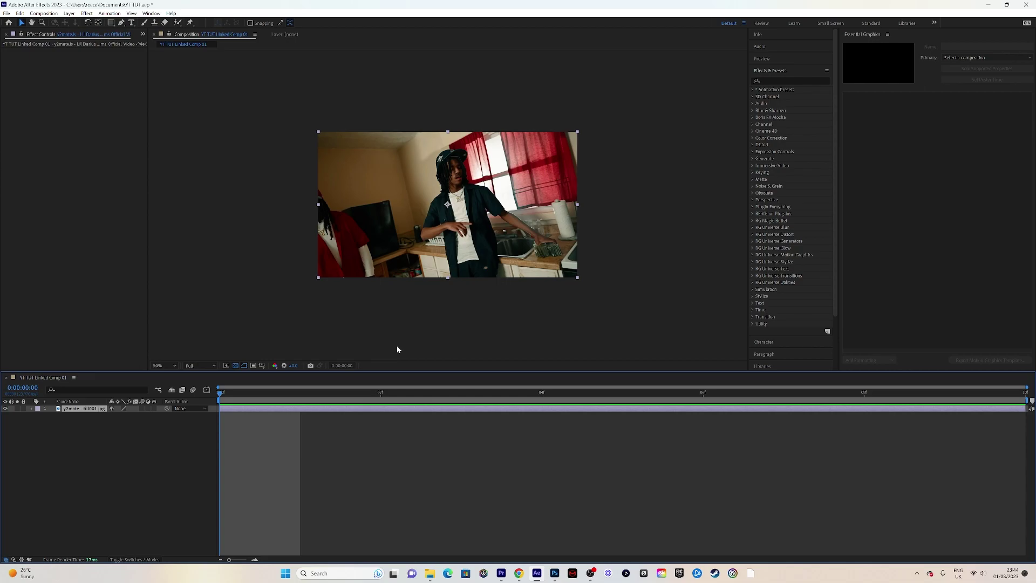
- Open the still in the layer view and trace a Pen tool mask from the man's trousers up past his bent arm to his hair
key("slash")
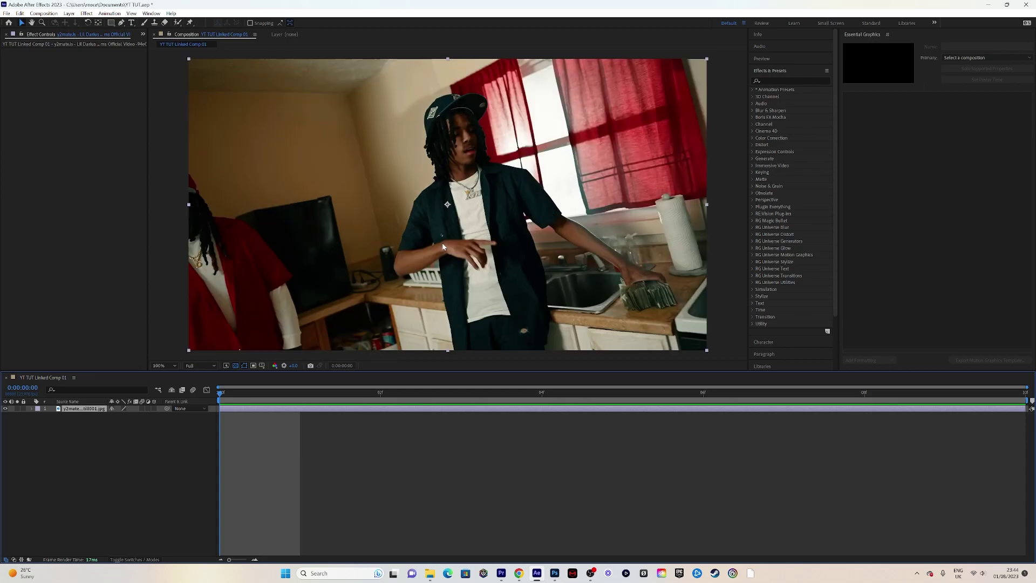
double_click(445, 410)
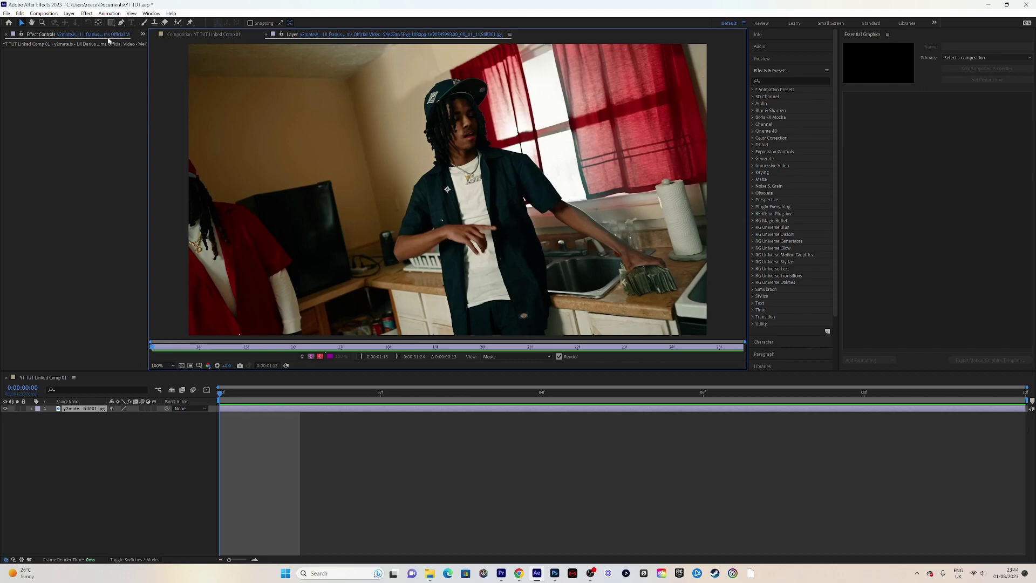
left_click(121, 23)
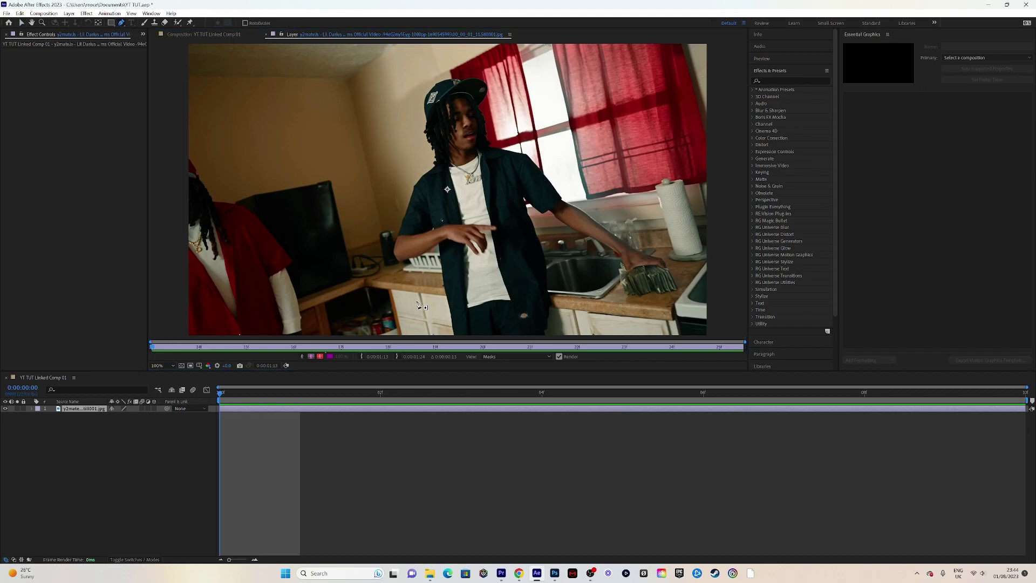
left_click(455, 335)
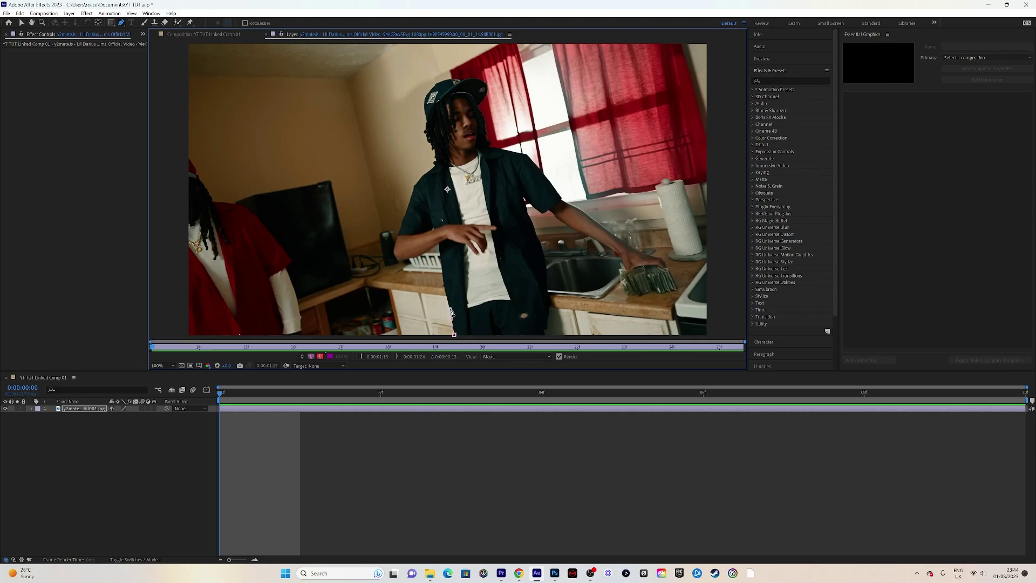
left_click(447, 300)
left_click(410, 217)
scroll(416, 205, "up", 2)
left_click_drag(345, 167, 345, 319)
key("r")
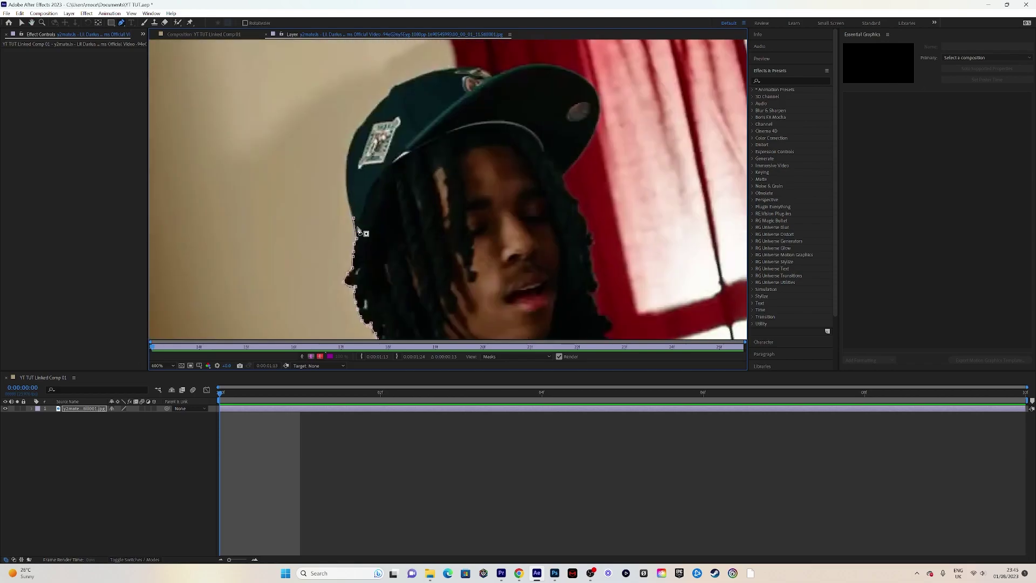
- Continue the mask outline around the cap and hair and down onto the shoulder of the outstretched arm
left_click(347, 158)
left_click(394, 87)
left_click(502, 73)
left_click(540, 65)
left_click(564, 177)
left_click(580, 218)
left_click_drag(583, 280, 583, 91)
scroll(243, 213, "down", 1)
left_click(509, 215)
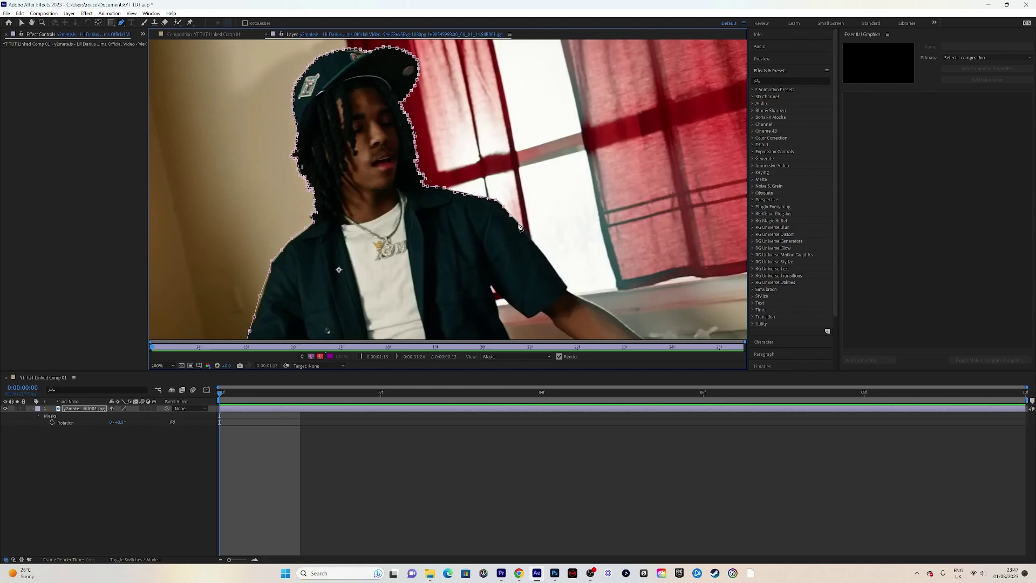
- Extend the mask outline along the outstretched arm, around the hand and cash, and back to the sleeve
left_click(677, 254)
mouse_move(513, 226)
left_mouse_down()
mouse_move(418, 65)
mouse_move(551, 318)
left_mouse_up()
left_click(701, 310)
scroll(659, 313, "up", 2)
left_click(470, 204)
left_click(514, 139)
scroll(514, 138, "down", 2)
left_click(491, 166)
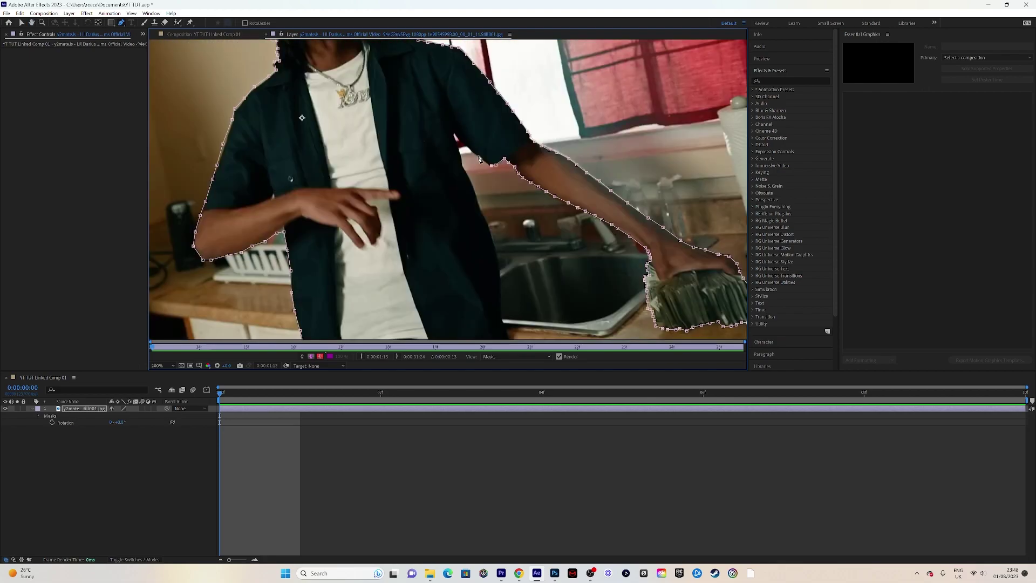
- Trace the mask down the jacket's remaining side and close it just below the frame's lower edge
left_click(462, 164)
left_click(469, 183)
left_click(483, 221)
left_click(494, 268)
left_click(501, 318)
left_click(506, 337)
scroll(506, 337, "down", 1)
left_click(477, 305)
left_click(382, 306)
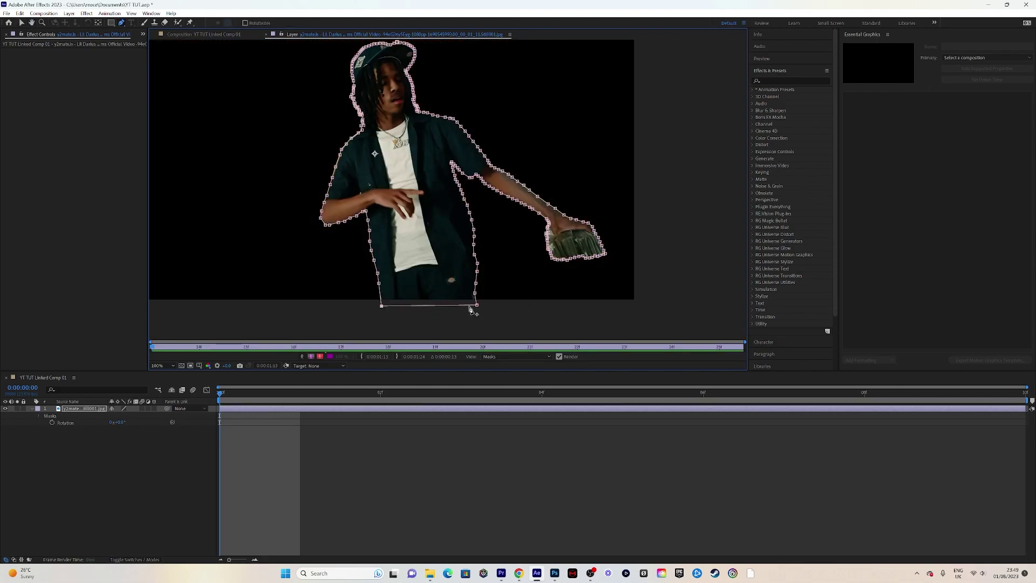
- In the composition view, keyframe the cutout at frame 0 with Scale 26% and Position about 1258, 975
left_click(232, 410)
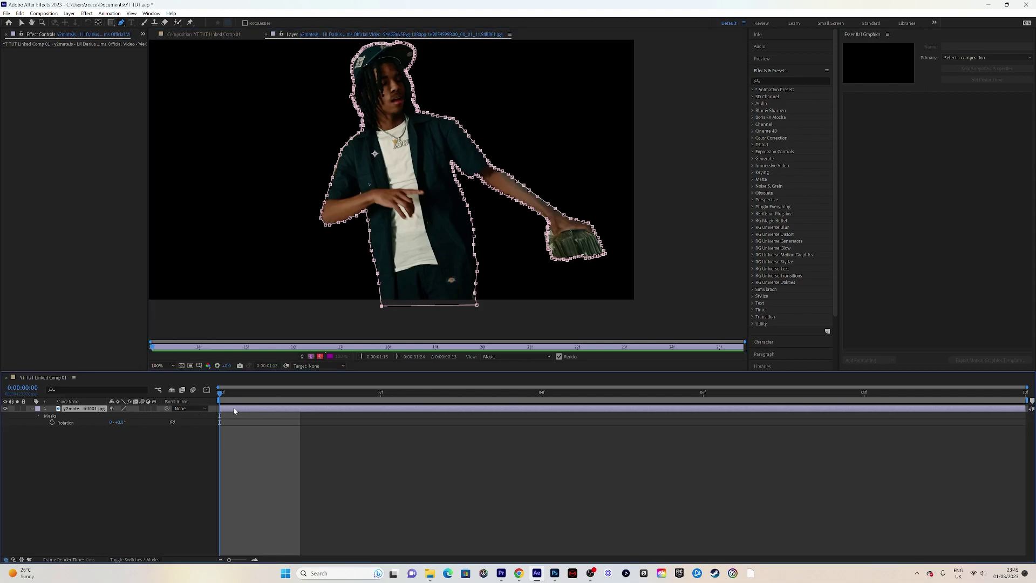
left_click(205, 34)
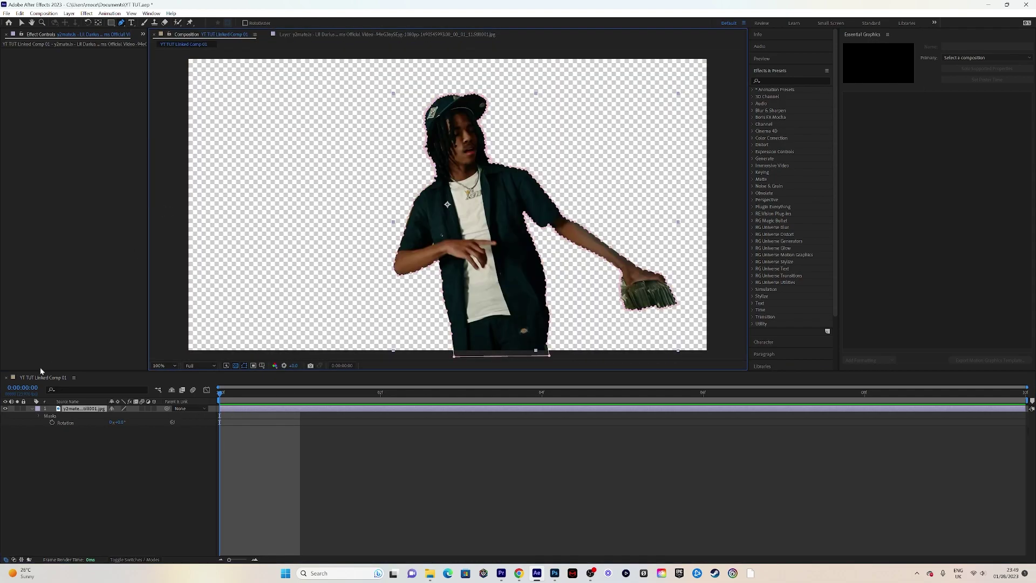
left_click(38, 423)
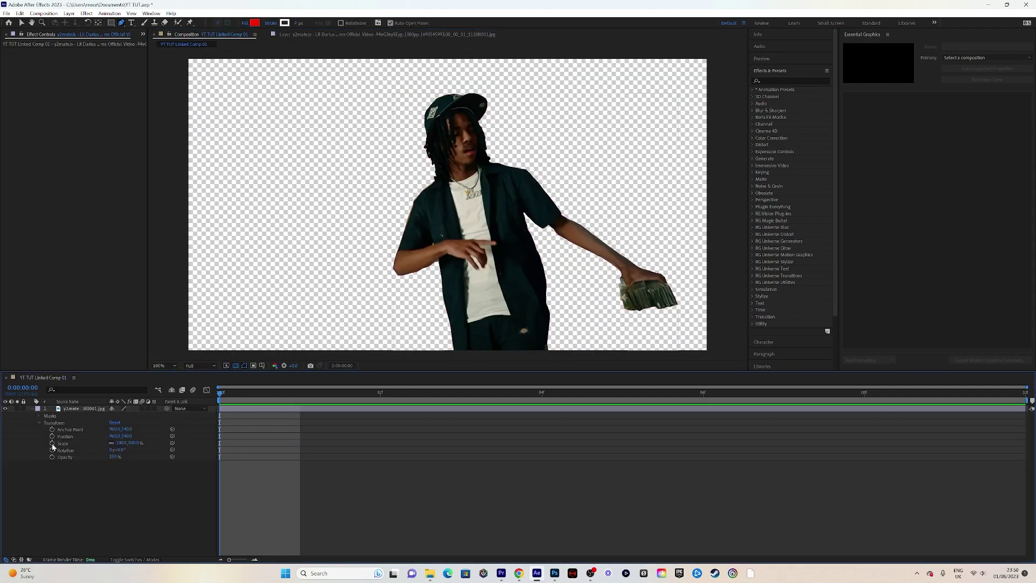
left_click(52, 436)
left_click(51, 443)
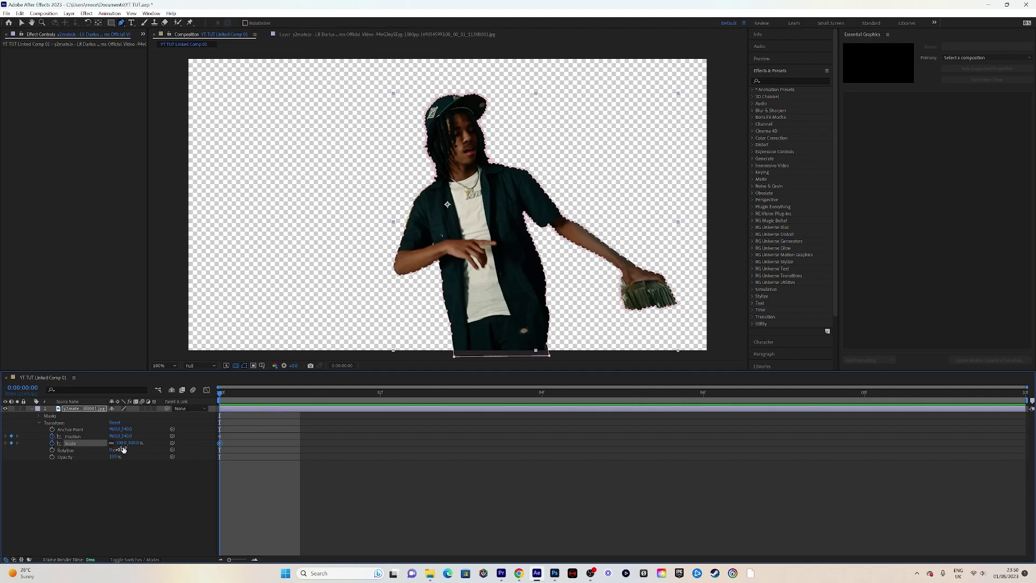
left_click_drag(124, 442, 293, 437)
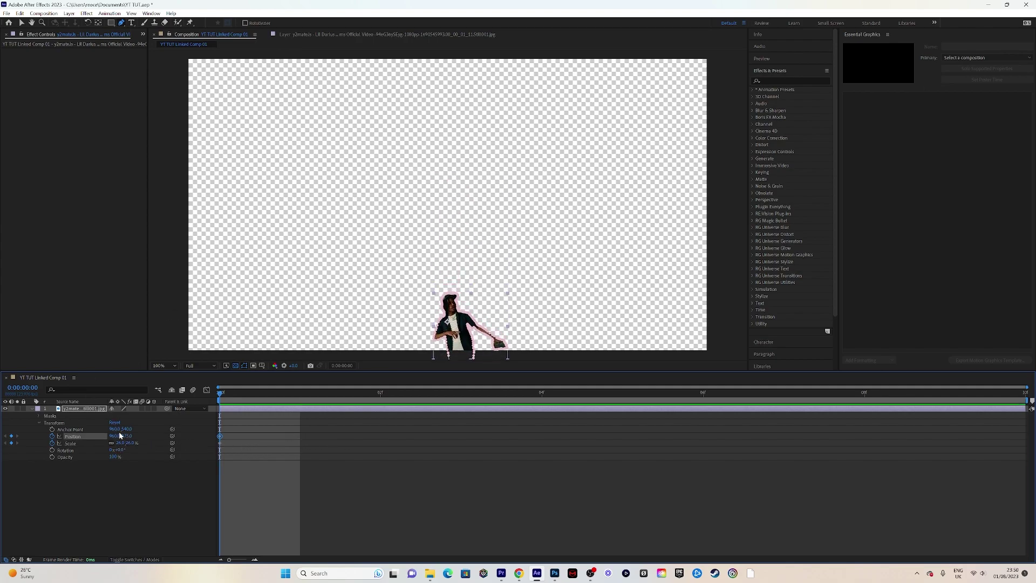
left_click_drag(113, 435, 136, 433)
- Enable motion blur for the cutout layer and apply Easy Ease to its starting Position and Scale keyframes
left_click(141, 408)
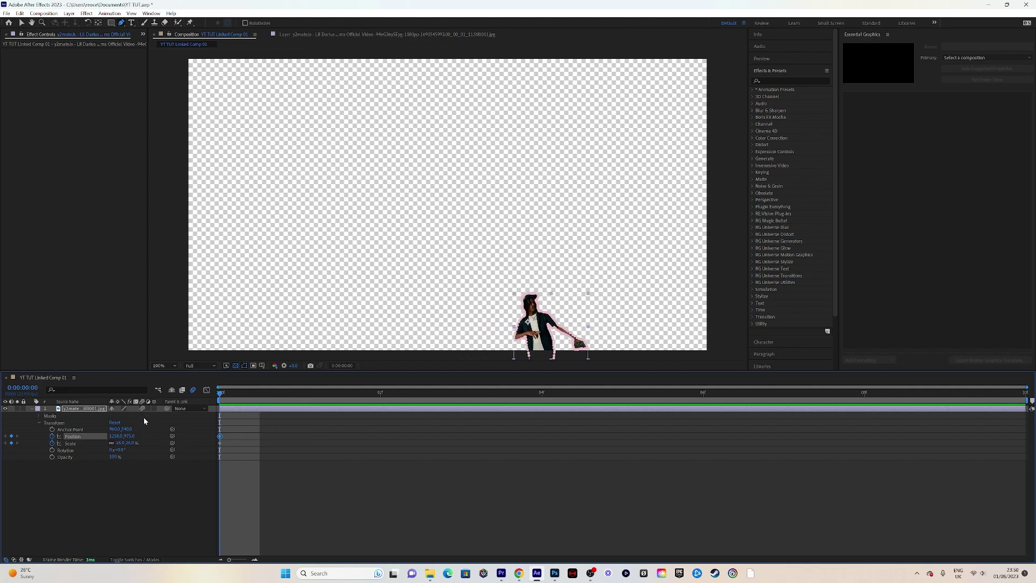
left_click_drag(240, 455, 216, 434)
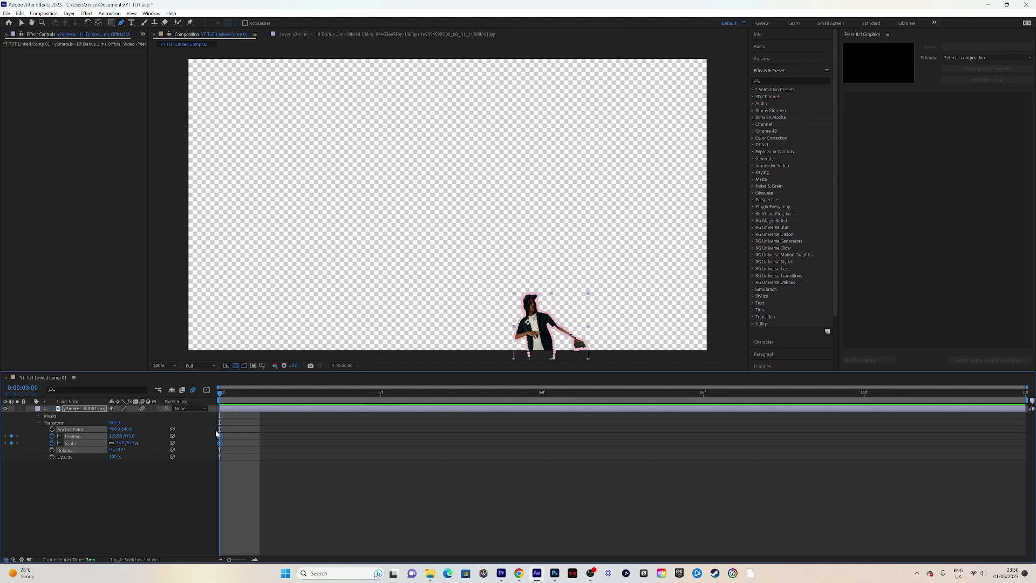
key("F9")
- Reset Position and Scale to their defaults at frame 6, and move the resulting keyframes to the end of the composition
left_click_drag(380, 397, 702, 399)
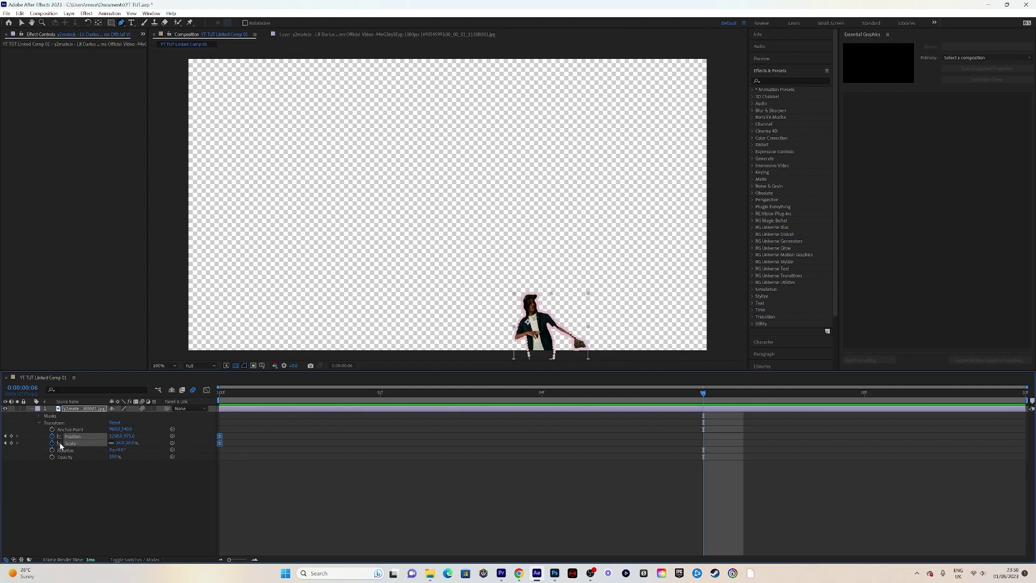
right_click(82, 444)
left_click(112, 392)
left_click_drag(704, 442, 992, 458)
key("space")
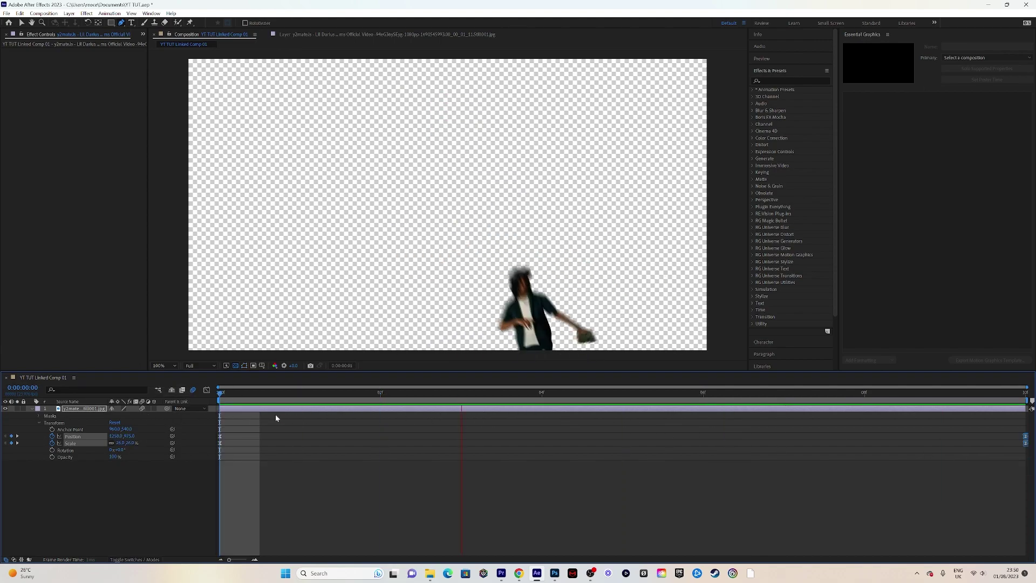
- Add intermediate Position keyframes at frames 5, 7 and 9 that keep the cutout's base on the frame's lower edge, and preview the motion
left_click_drag(303, 394, 424, 398)
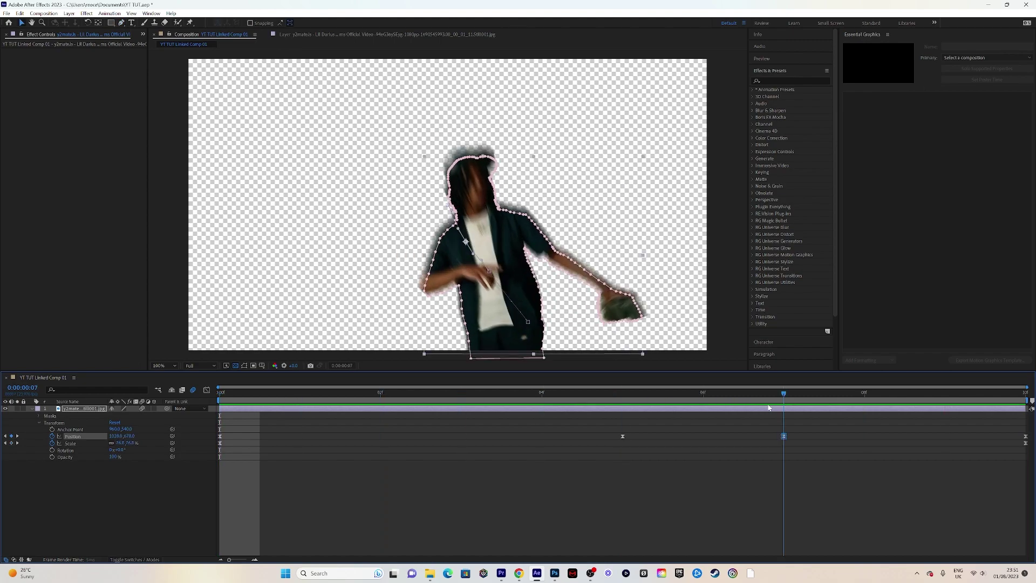
left_click_drag(769, 406, 912, 417)
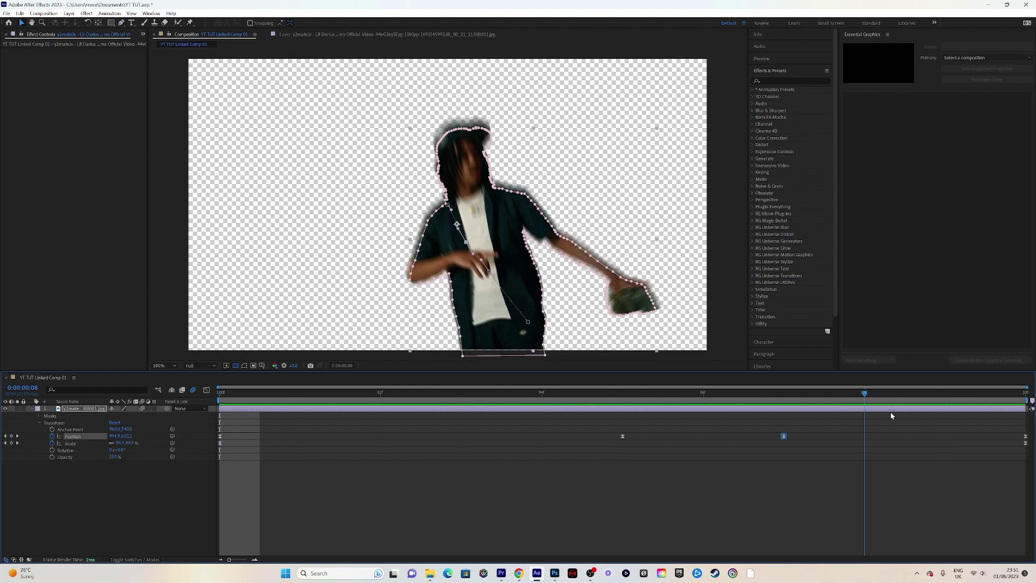
key("space")
left_click_drag(498, 328, 494, 333)
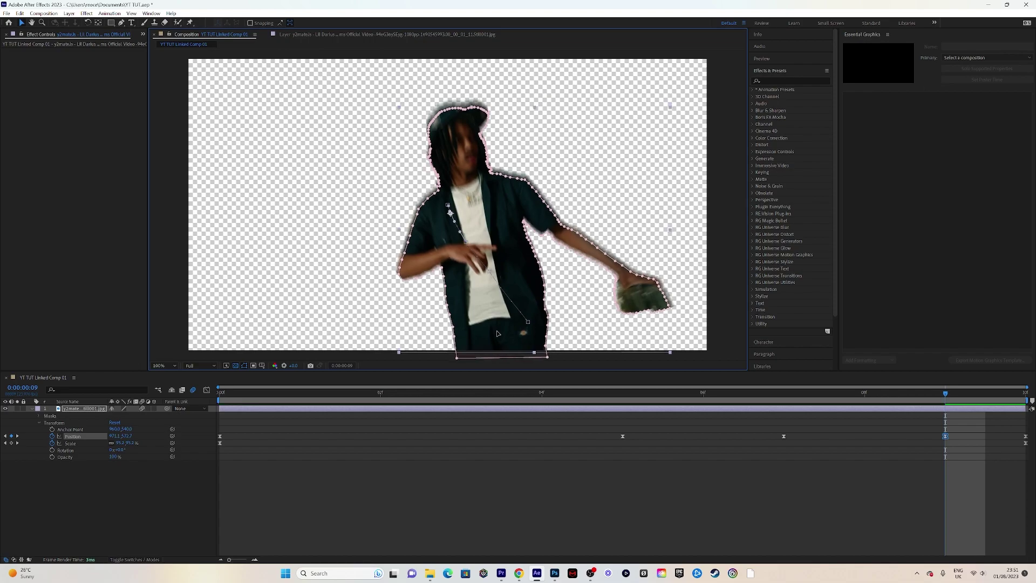
left_click(237, 395)
key("space")
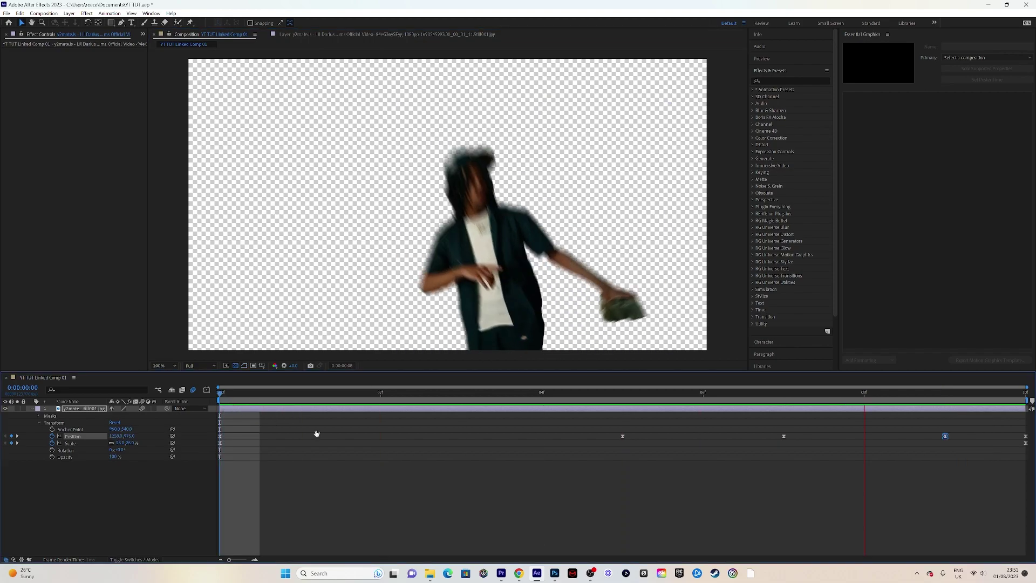
key("space")
- Find the Turbulent Displace effect, apply it to the cutout layer, and show the cutout in its layer view
left_click(781, 80)
type("turbn")
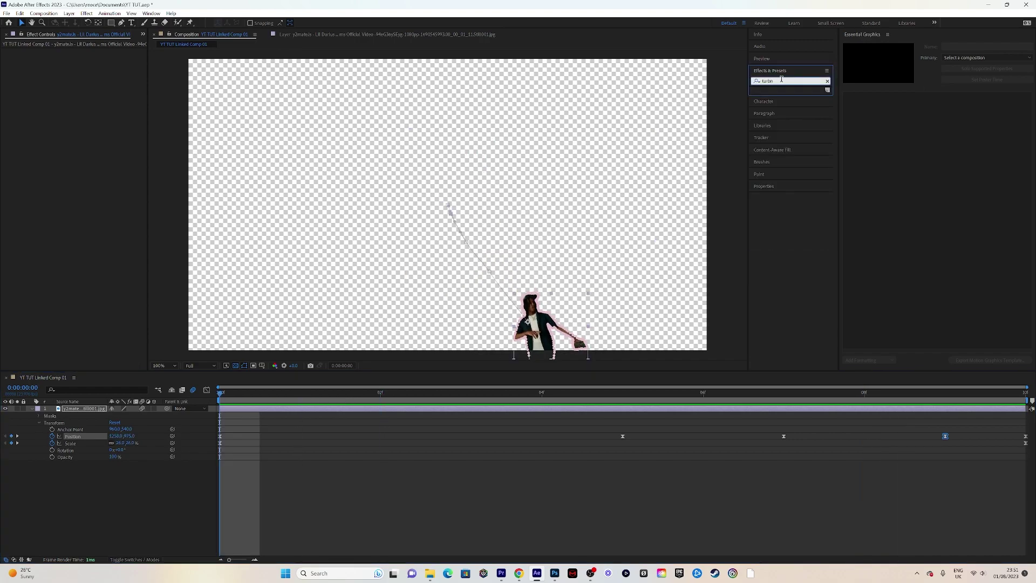
key("BackSpace")
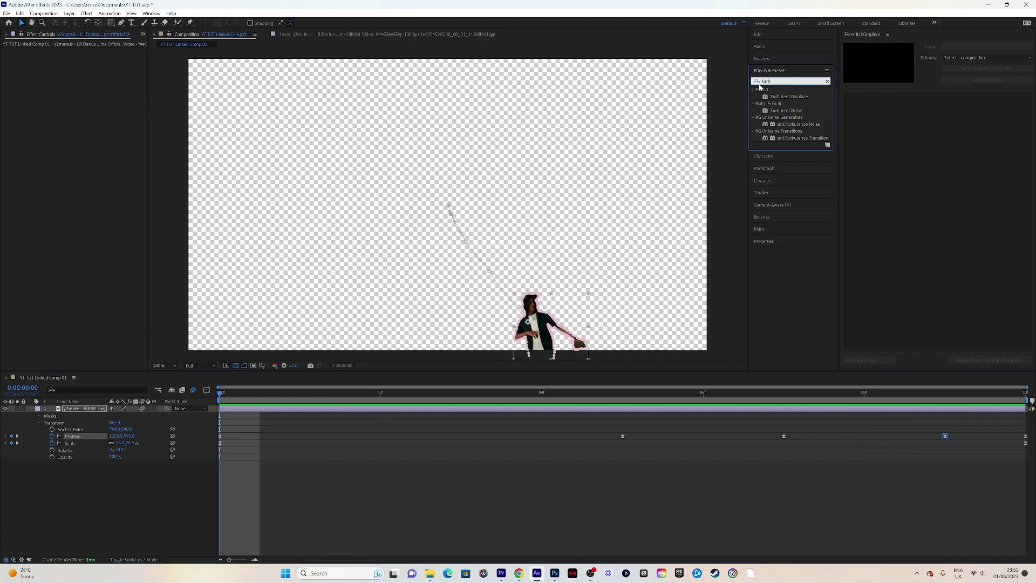
left_click(787, 97)
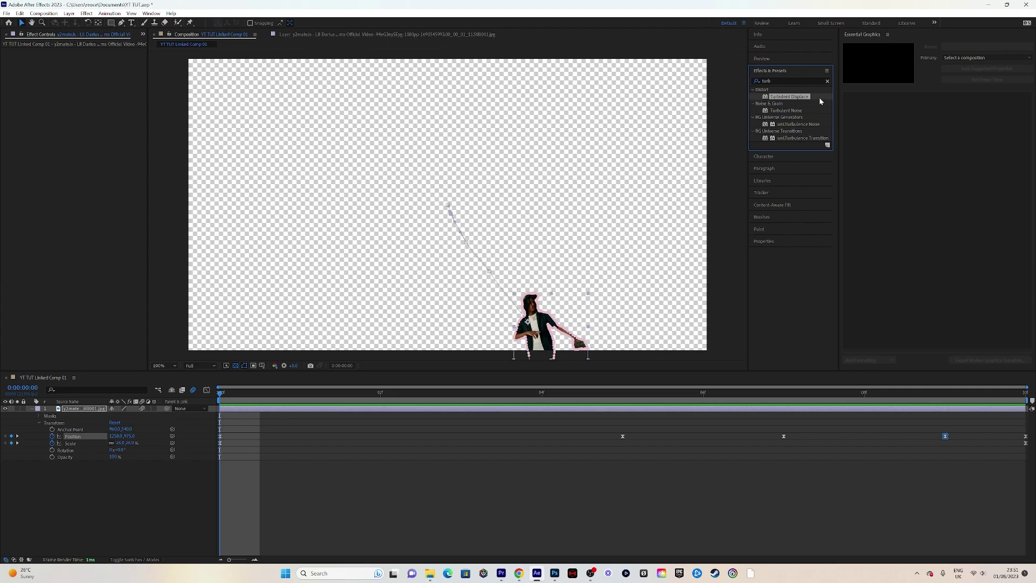
left_click_drag(820, 102, 269, 411)
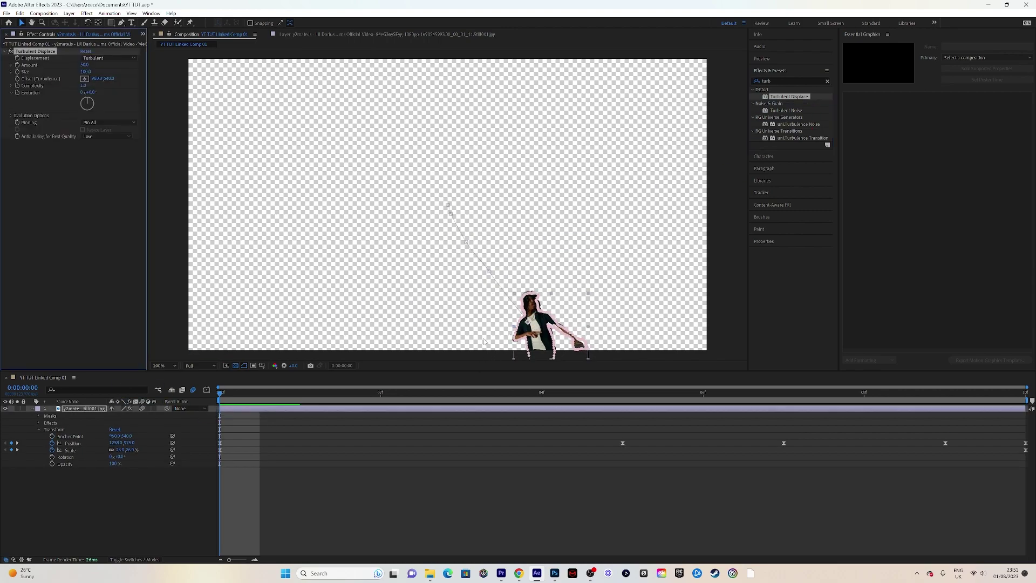
left_click(334, 34)
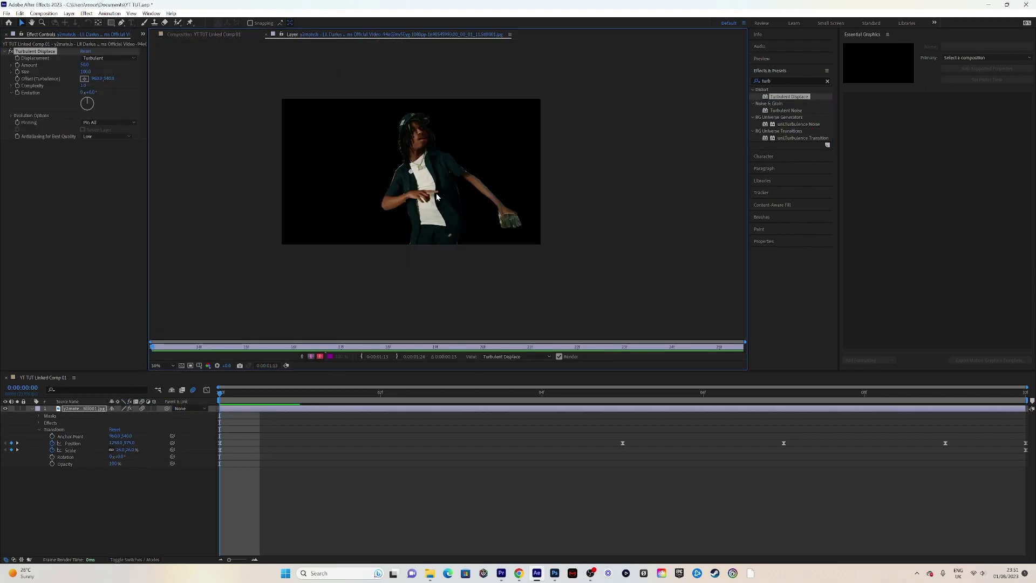
key("ctrl+shift+n")
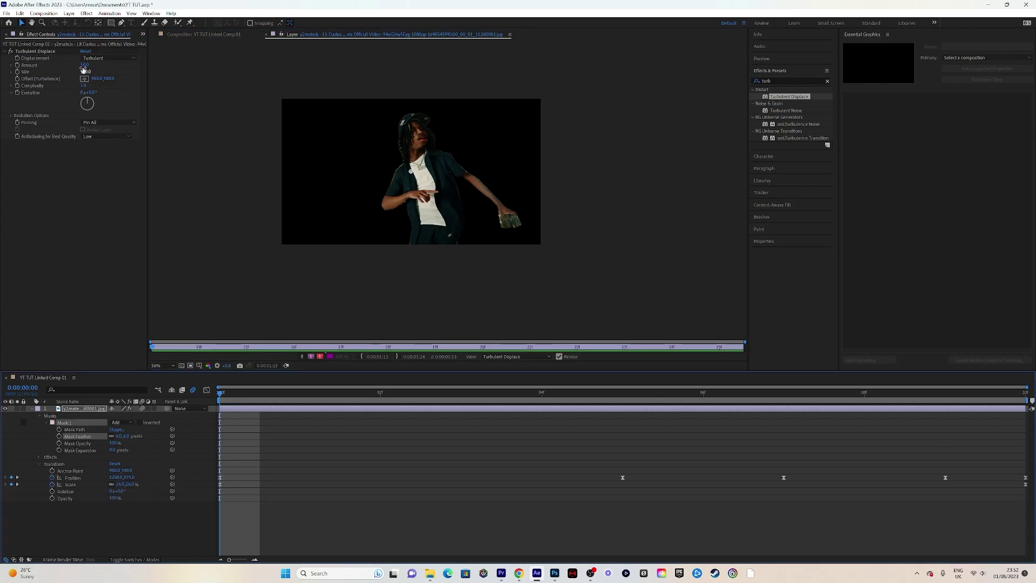
- Keyframe the Turbulent Displace Amount from about 115 at frame 0 to 0 at frame 9
left_click_drag(84, 64, 109, 63)
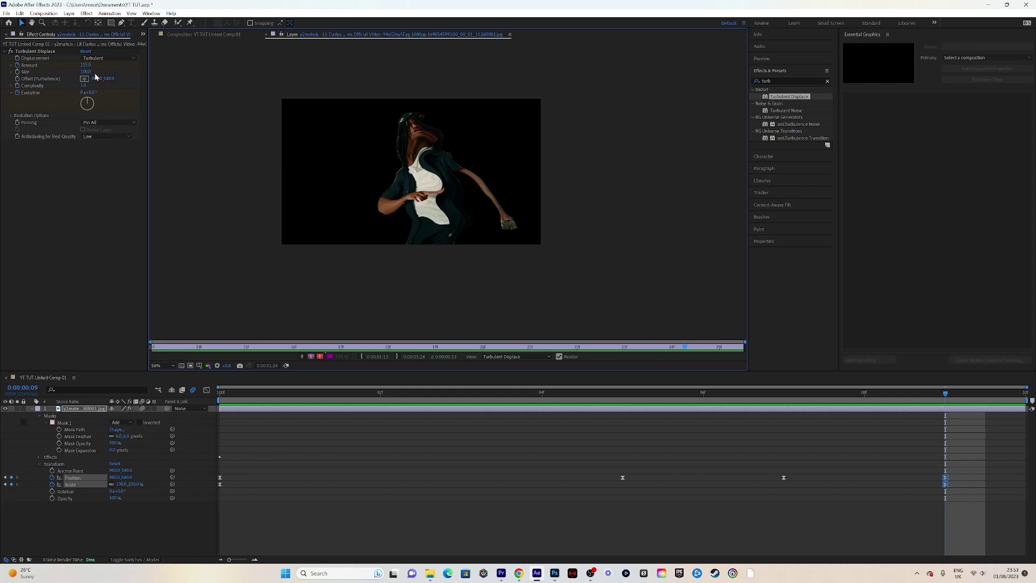
left_click(87, 65)
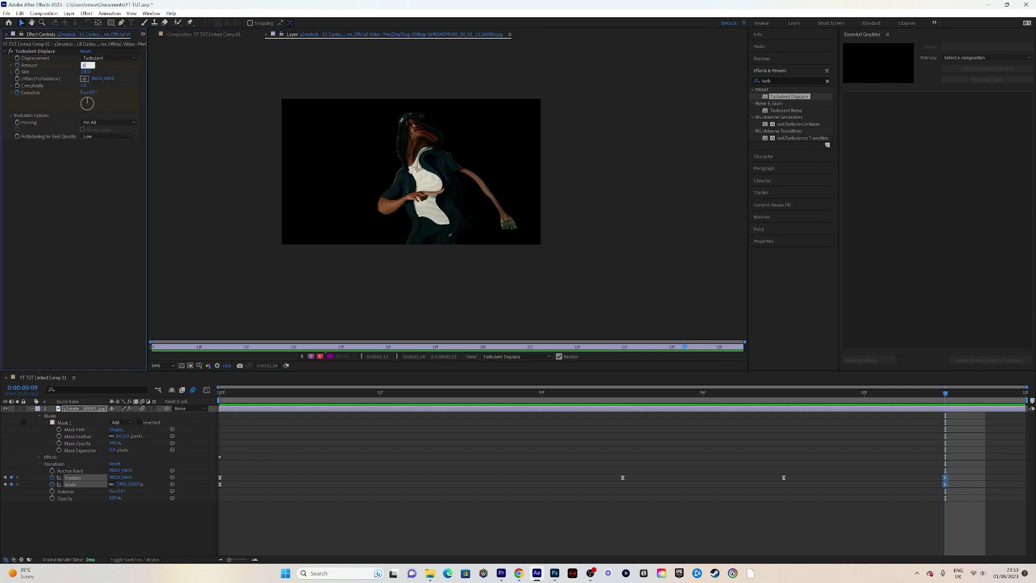
type("0")
key("Return")
left_click(401, 413)
key("space")
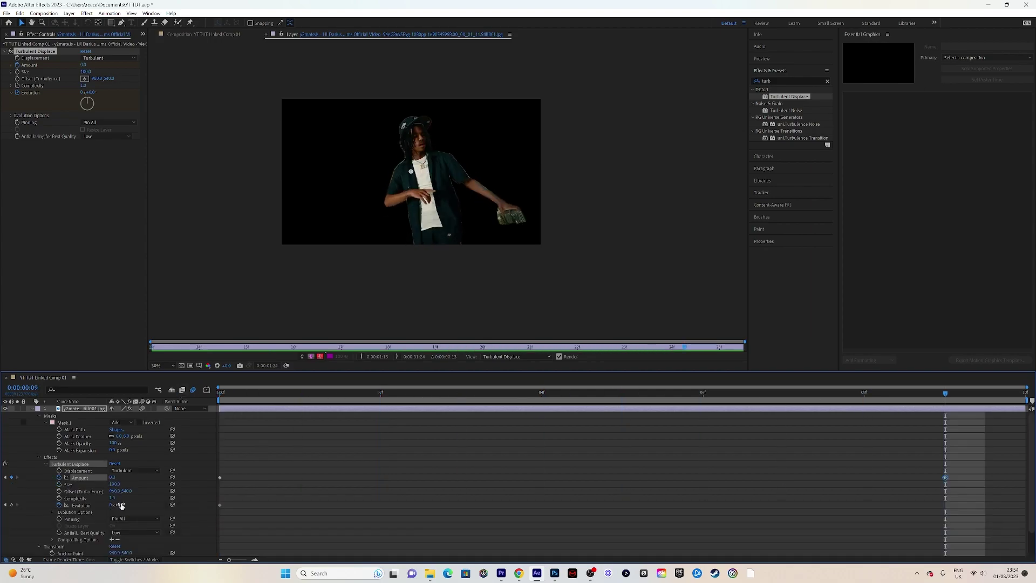
- Set the Turbulent Displace Evolution to about 294° at frame 9 and scrub through the distortion
left_click_drag(122, 505, 136, 504)
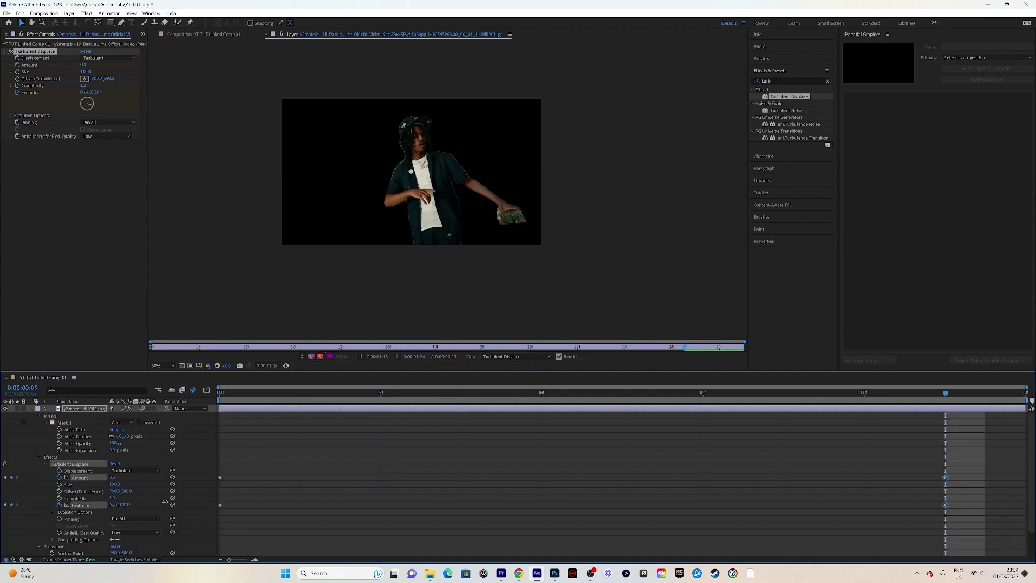
left_click_drag(204, 501, 239, 485)
left_click_drag(288, 397, 950, 399)
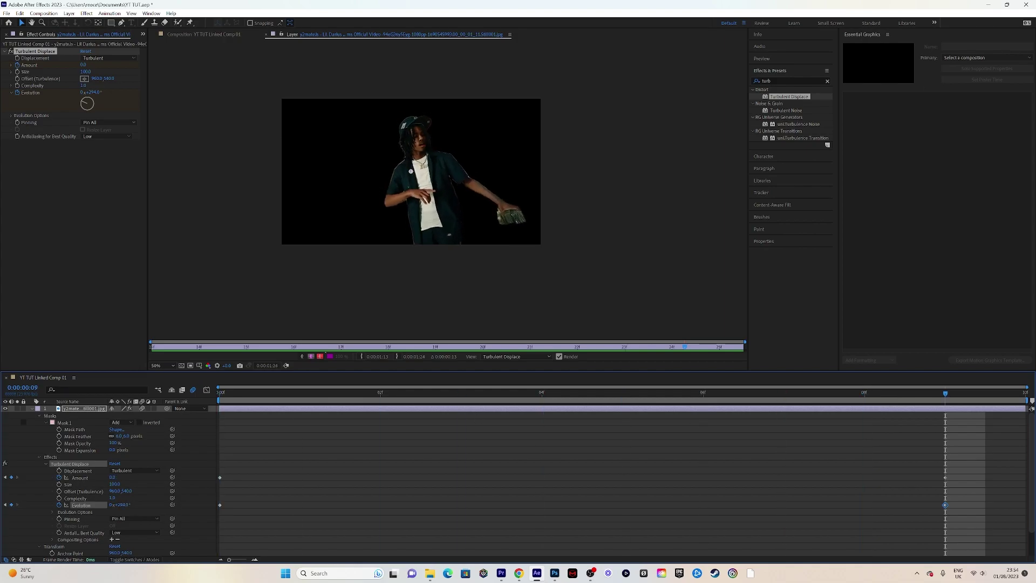
- Apply a second Turbulent Displace effect to the cutout layer and set its Size to 20
left_click_drag(807, 99, 505, 409)
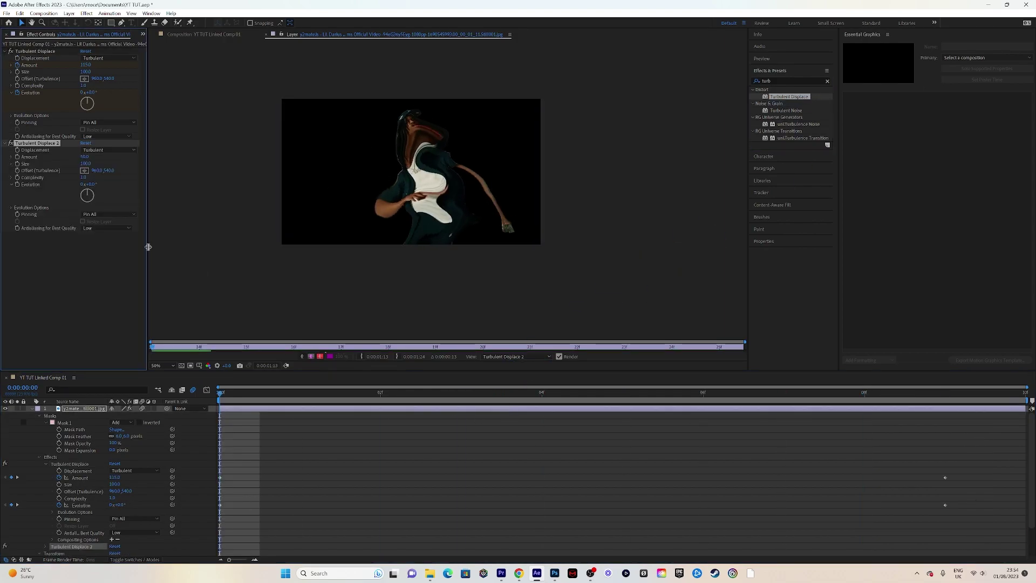
left_click(86, 164)
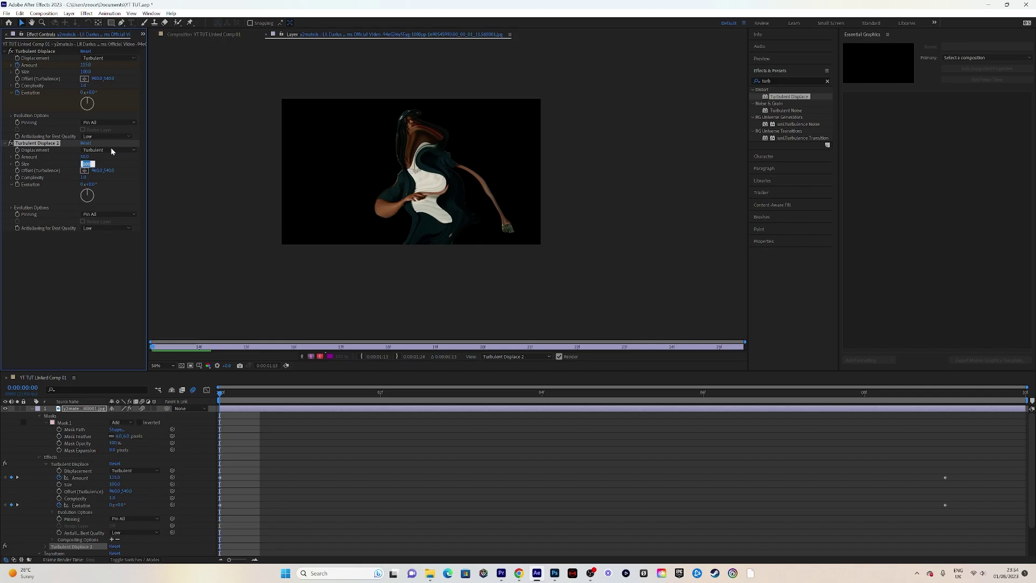
type("20")
key("Return")
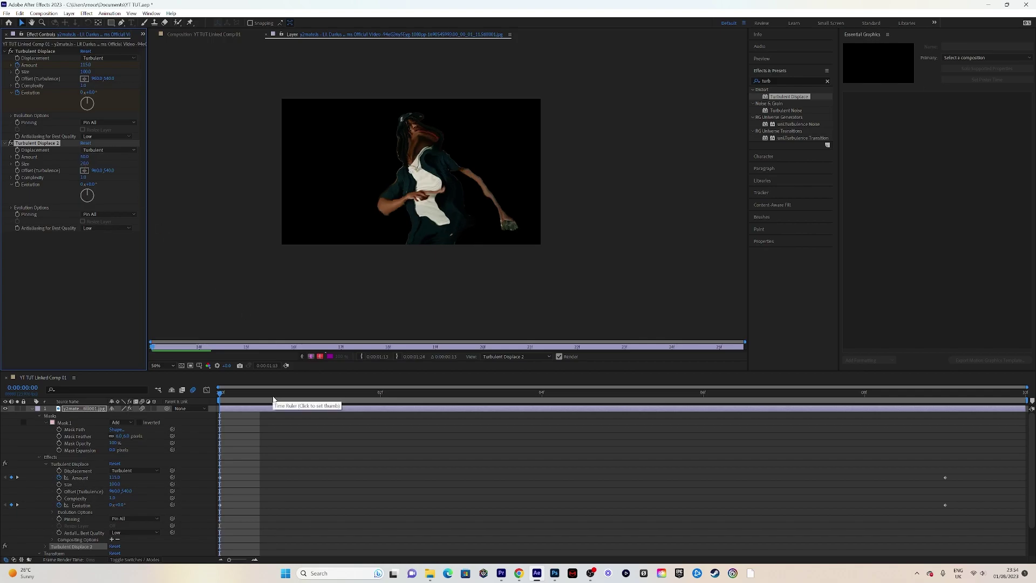
- Set the first Turbulent Displace effect's Size to 80
left_click(87, 71)
type("80")
key("Return")
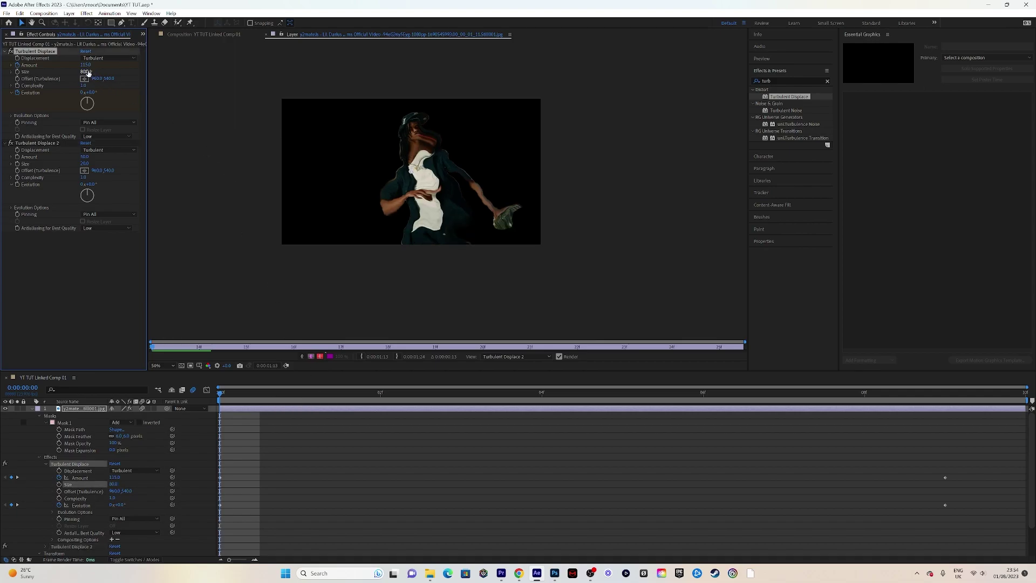
- Keyframe the second Turbulent Displace effect's Amount from about 250 at frame 0 to 0 at frame 9
left_click_drag(220, 393, 983, 417)
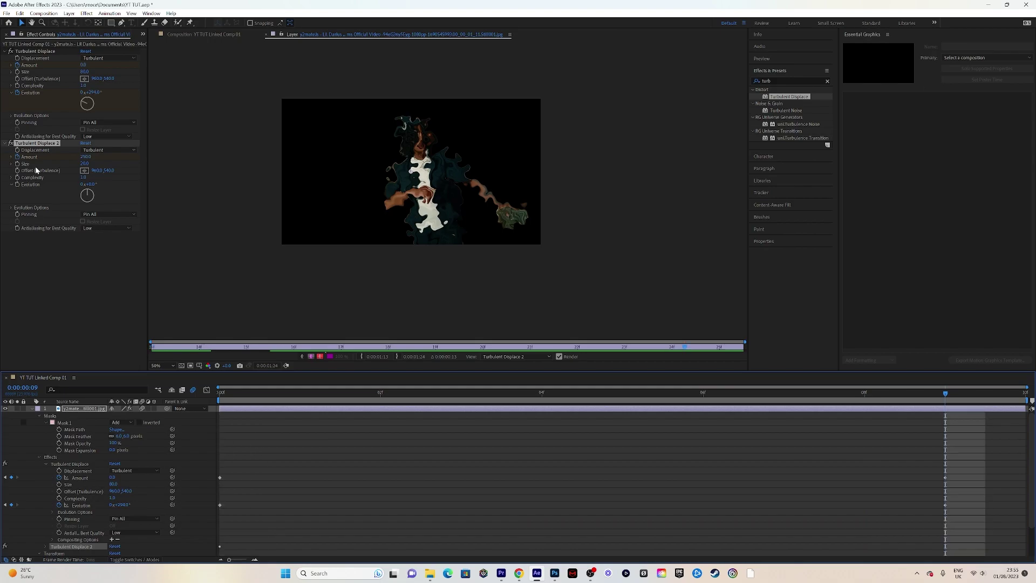
left_click(87, 157)
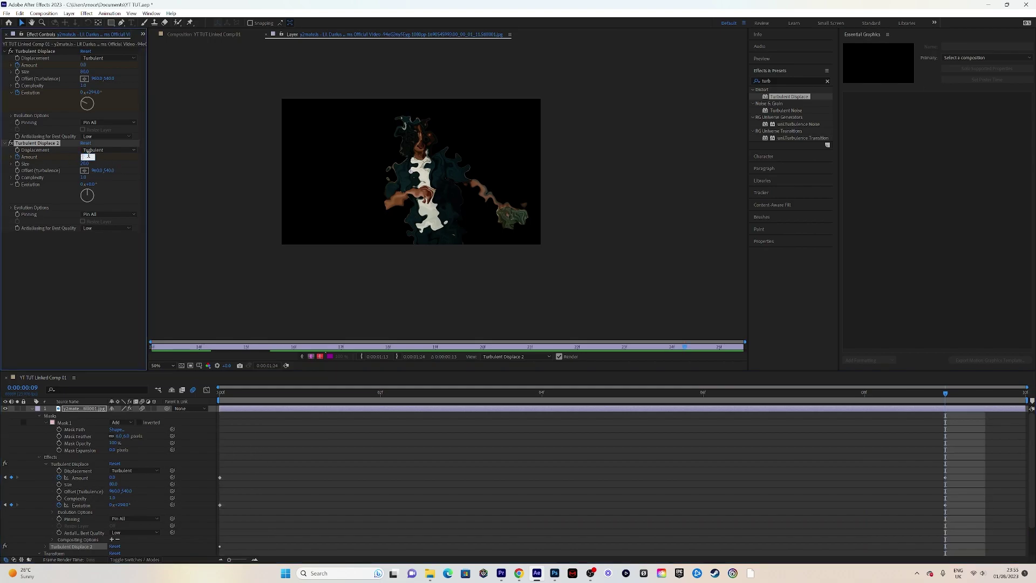
type("0")
key("Return")
left_click_drag(252, 395, 207, 395)
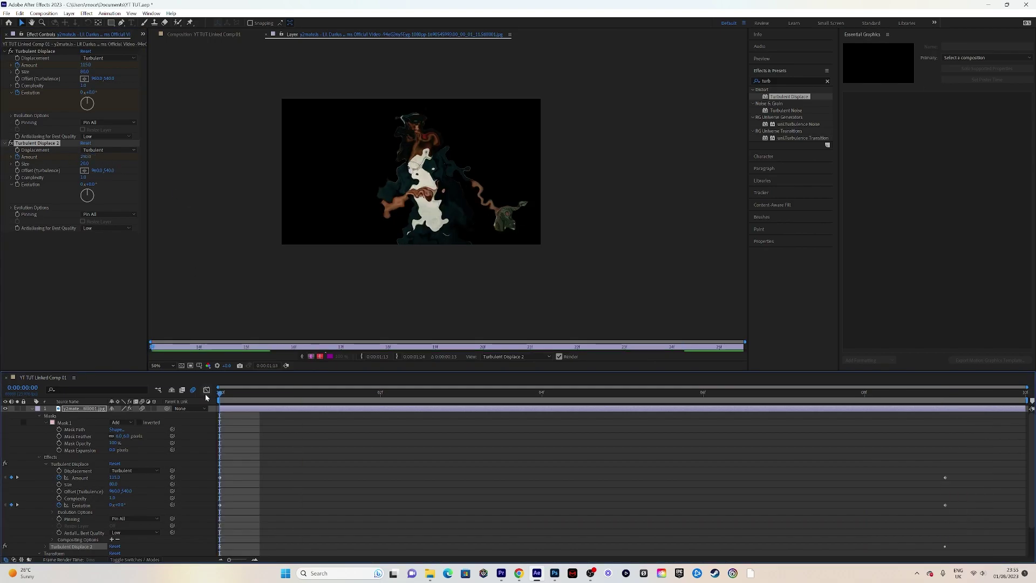
- Keyframe the second Turbulent Displace effect's Evolution from 0° at frame 0 to about 94° at frame 9, and preview the composition
left_click(17, 184)
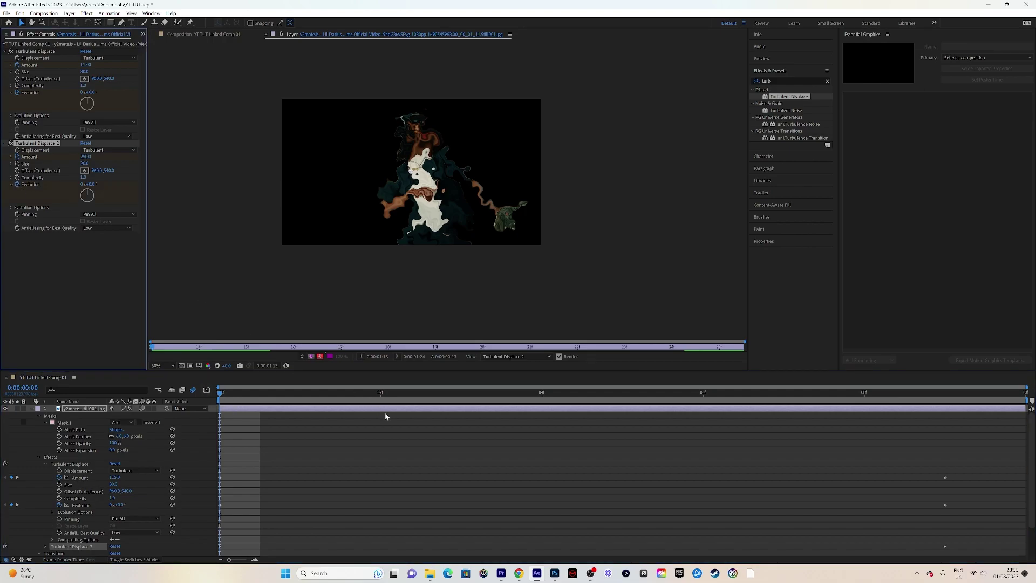
left_click_drag(342, 397, 945, 419)
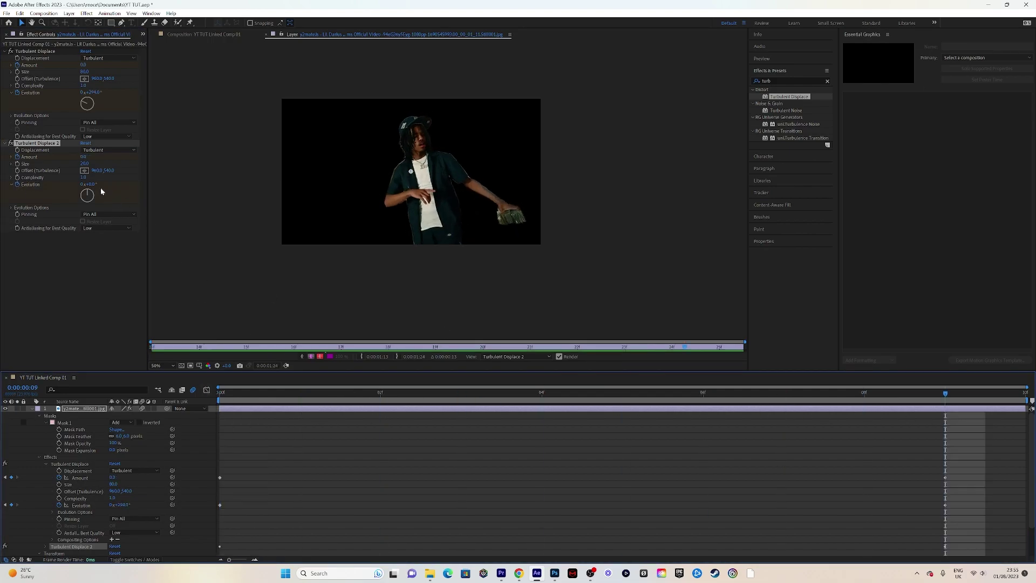
left_click_drag(90, 185, 93, 197)
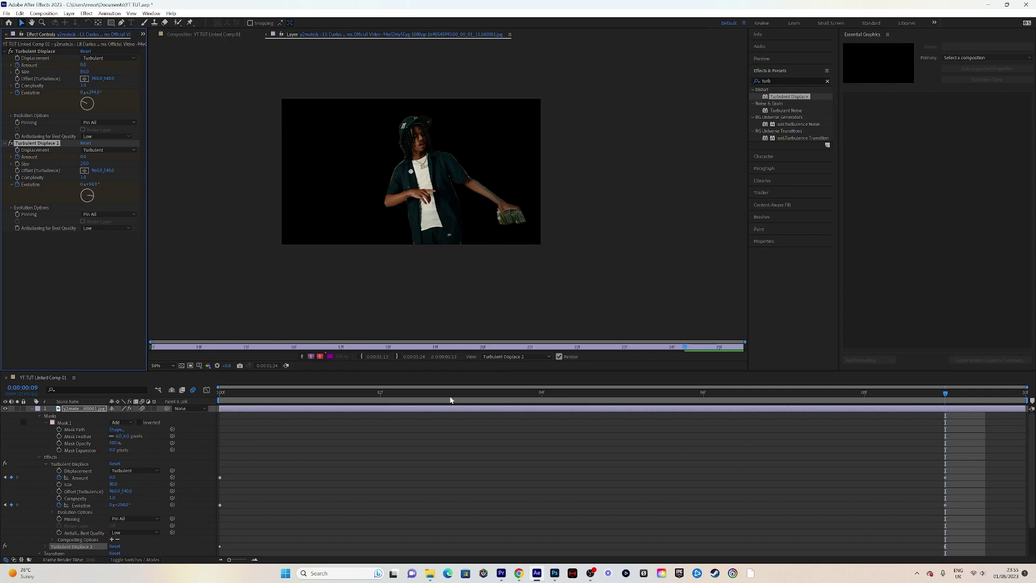
left_click_drag(450, 396, 928, 418)
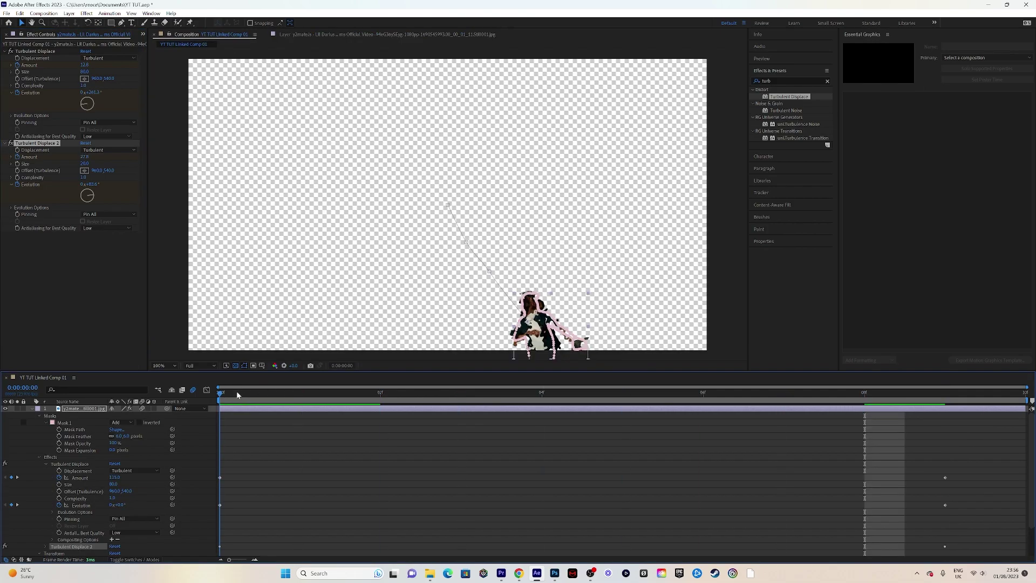
left_click_drag(238, 394, 976, 402)
key("space")
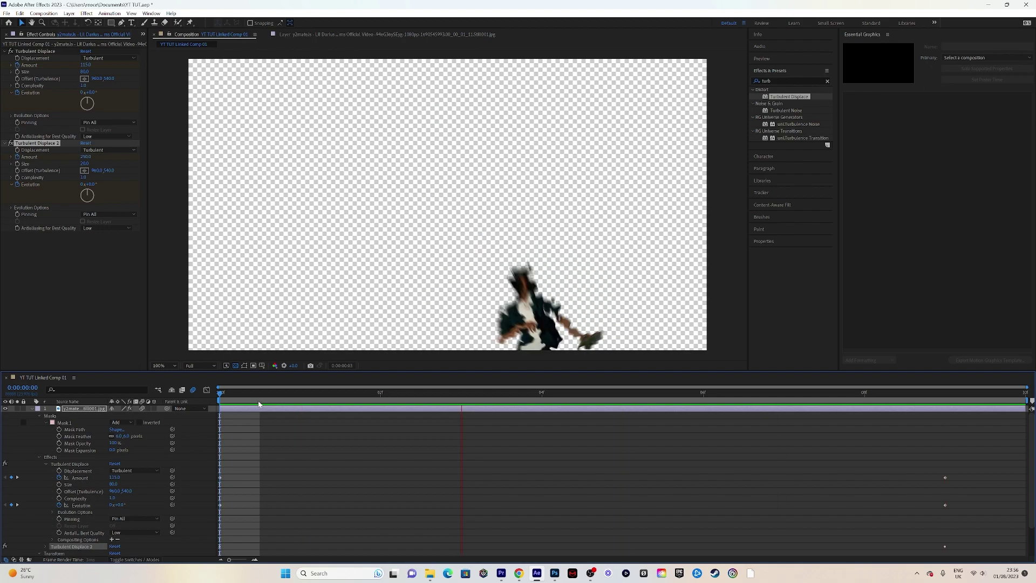
- Set the first Turbulent Displace effect's Size to 50, and apply Easy Ease to all keyframes of both Turbulent Displace effects
left_click(86, 71)
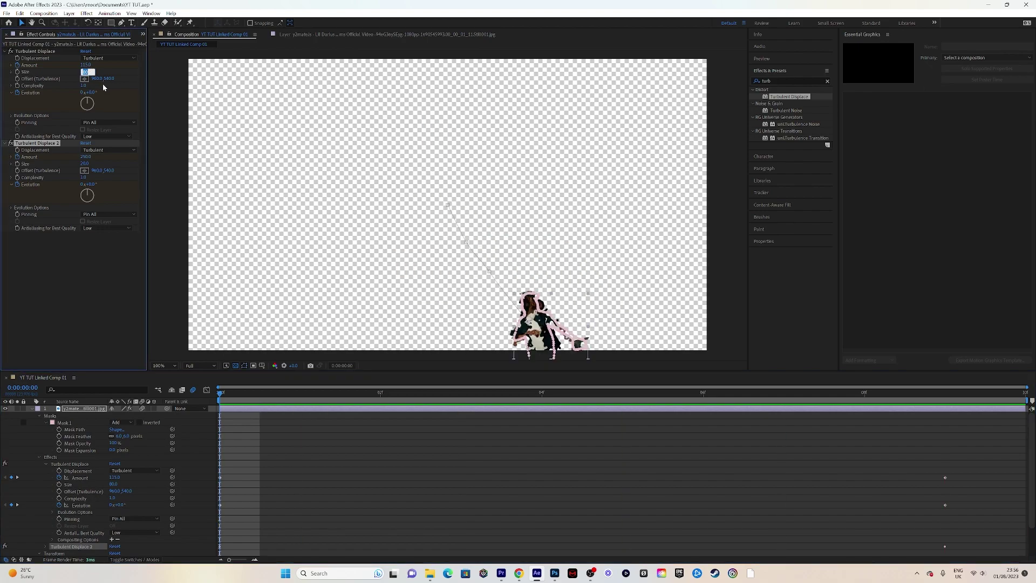
key("Return")
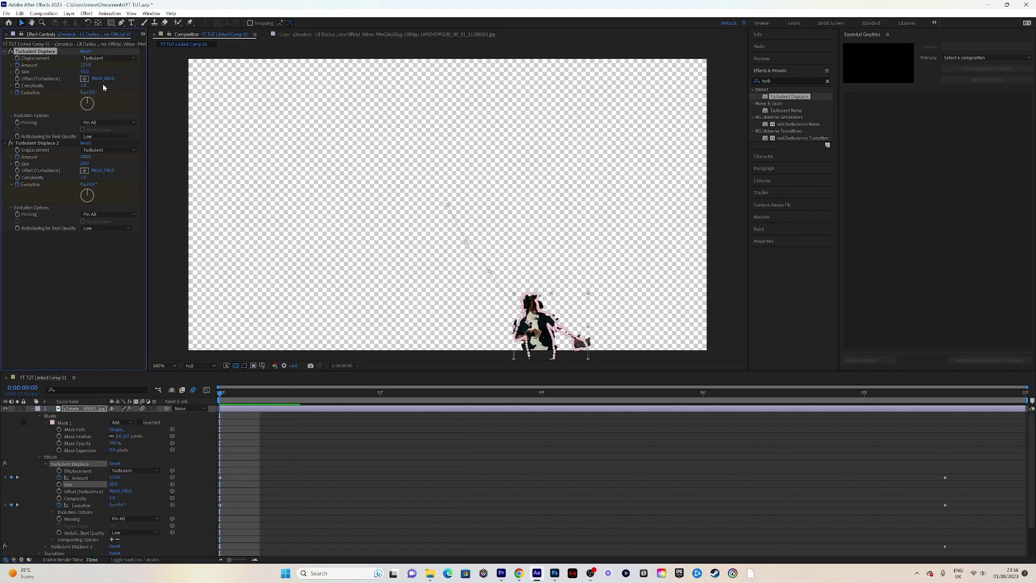
left_click_drag(981, 547, 664, 471)
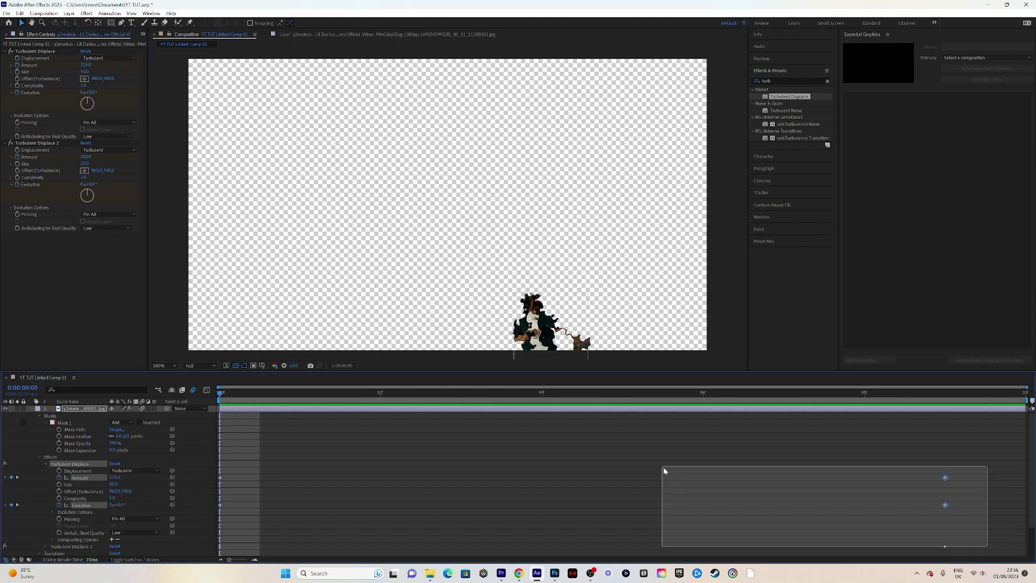
left_click_drag(980, 552, 183, 434)
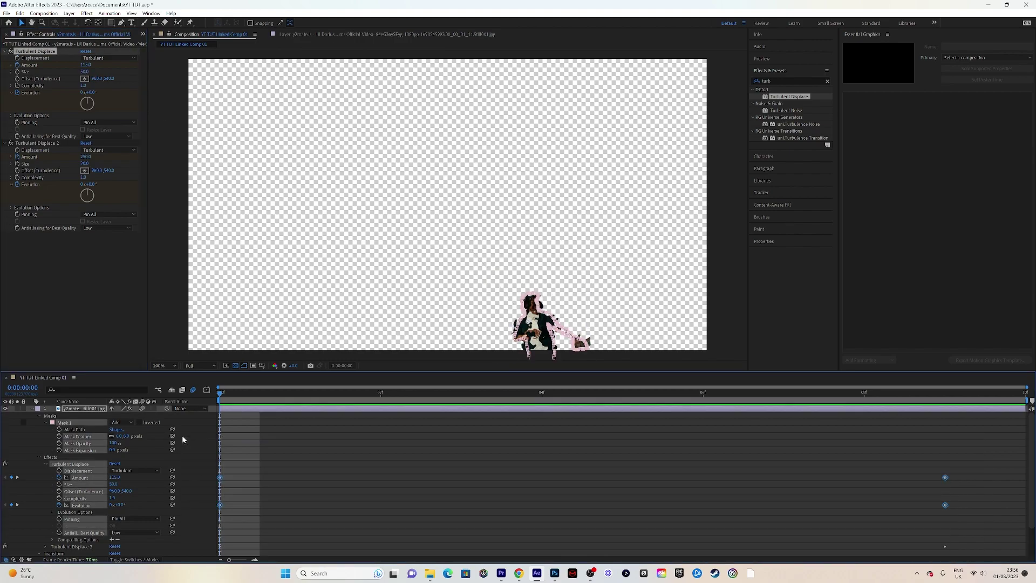
key("F9")
scroll(186, 445, "down", 3)
left_click_drag(995, 533, 193, 466)
key("F9")
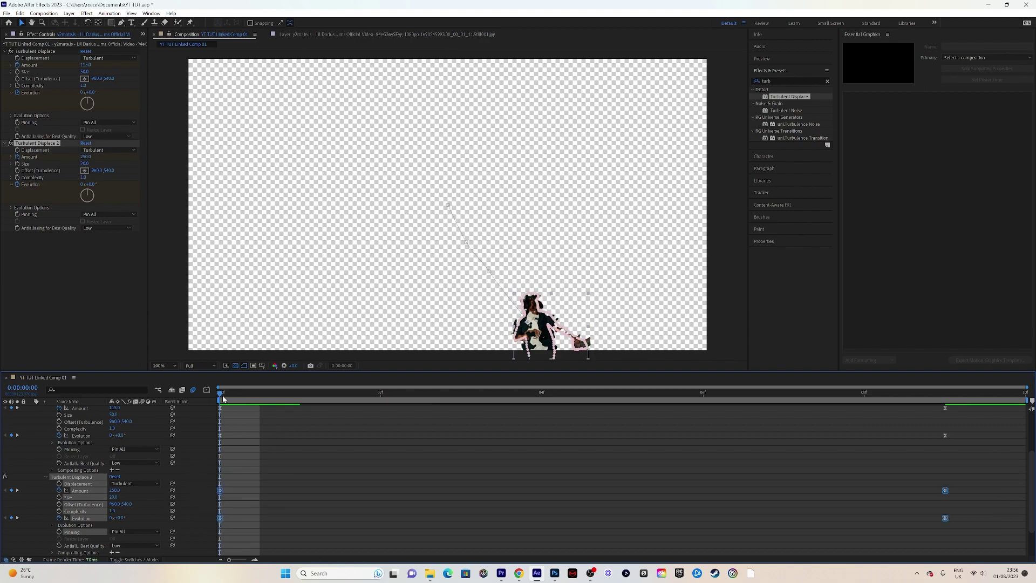
key("space")
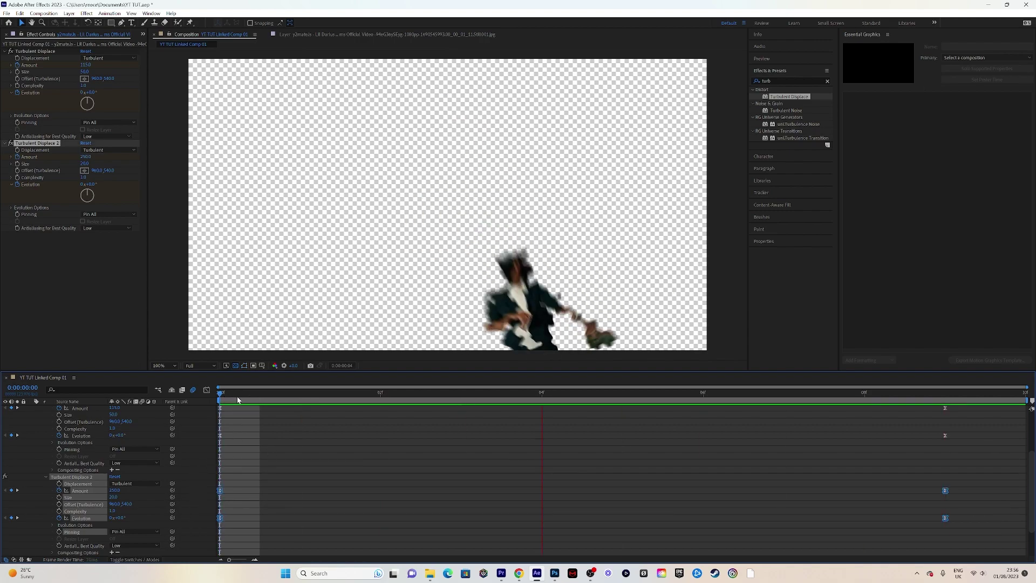
- Apply the Tint effect to the cutout layer and map its white to a saturated purple
left_click(827, 81)
type("tint")
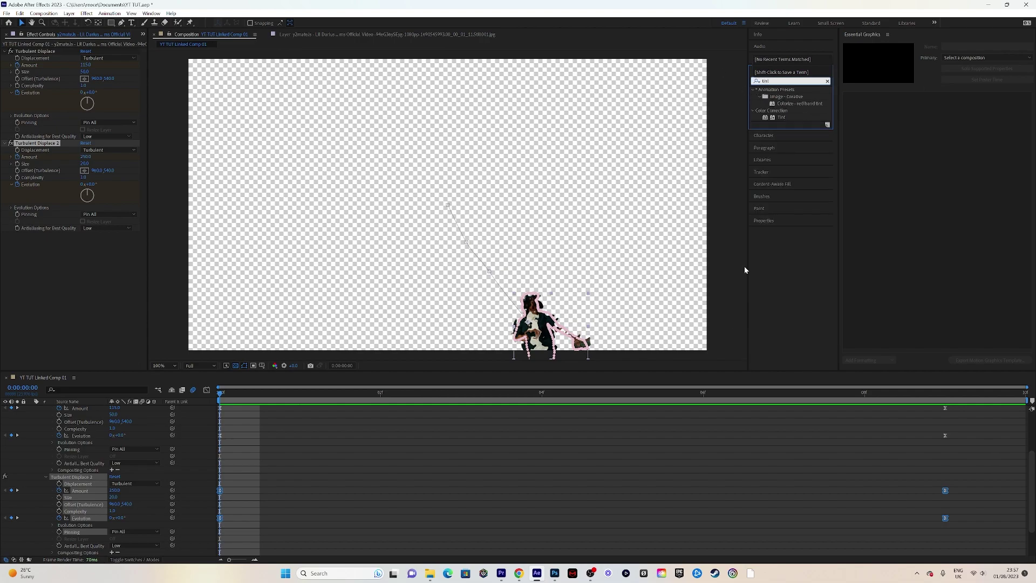
scroll(662, 488, "up", 3)
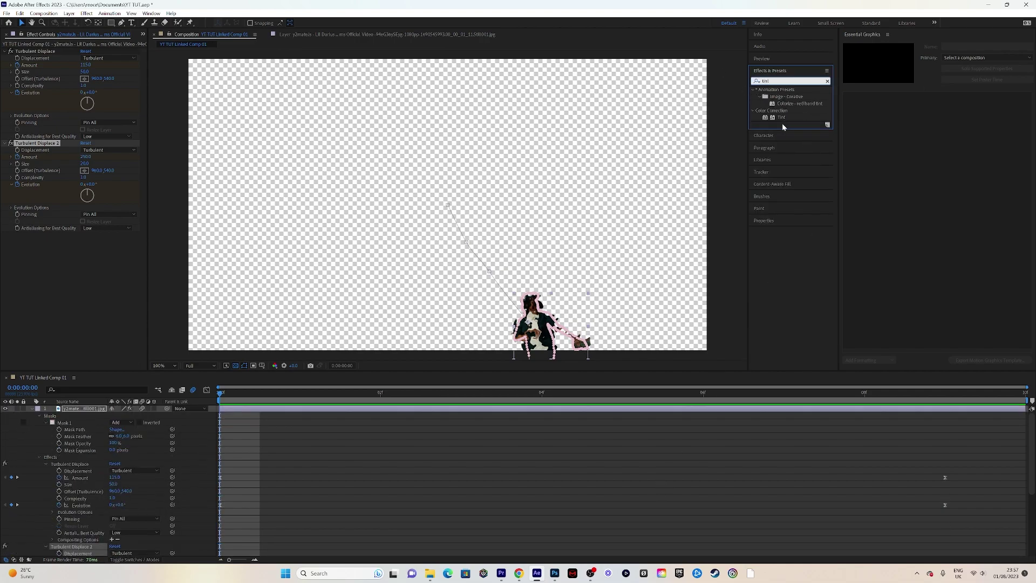
left_click_drag(781, 117, 178, 408)
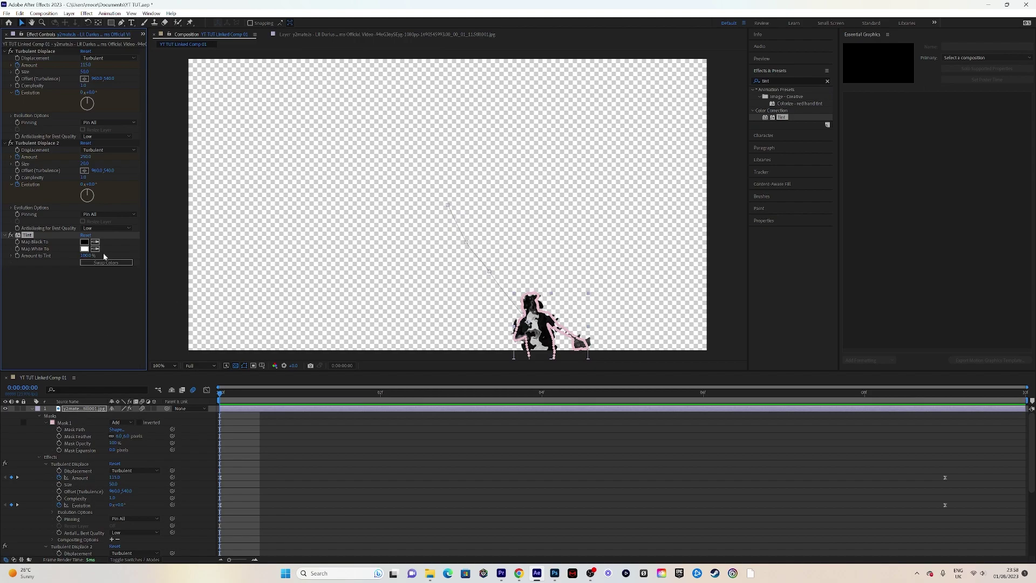
left_click(84, 249)
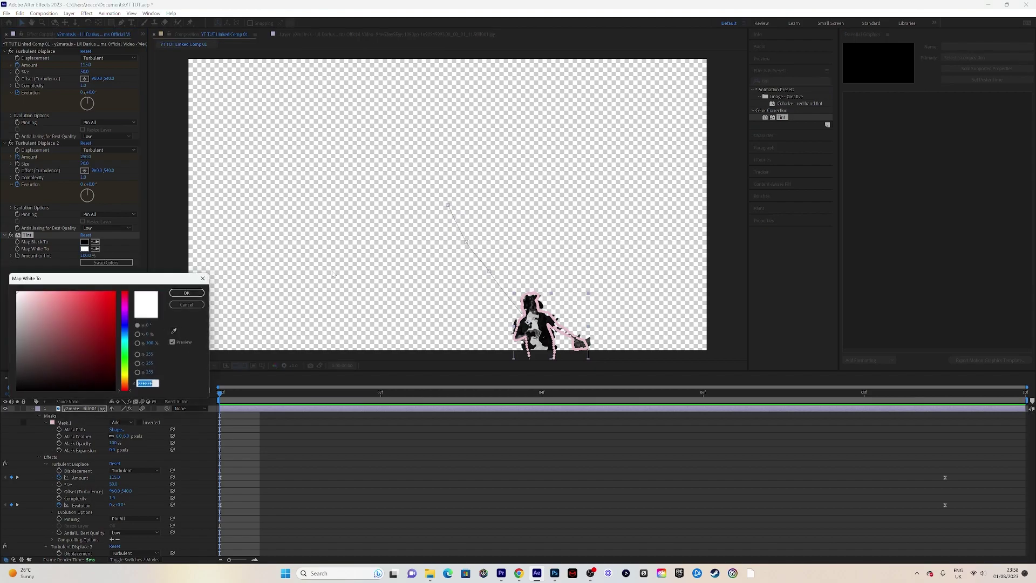
left_click(128, 346)
mouse_move(128, 349)
left_mouse_down()
mouse_move(115, 284)
mouse_move(65, 282)
left_mouse_up()
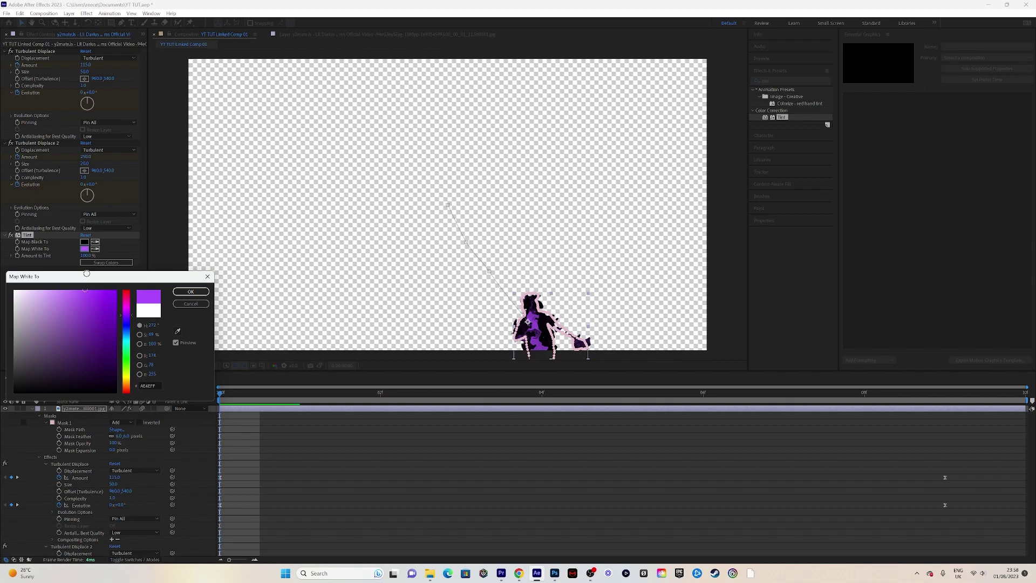
- Apply the Curves effect to the cutout layer and keyframe it from a steep brightening curve at frame 0 to linear at frame 2
type("curv")
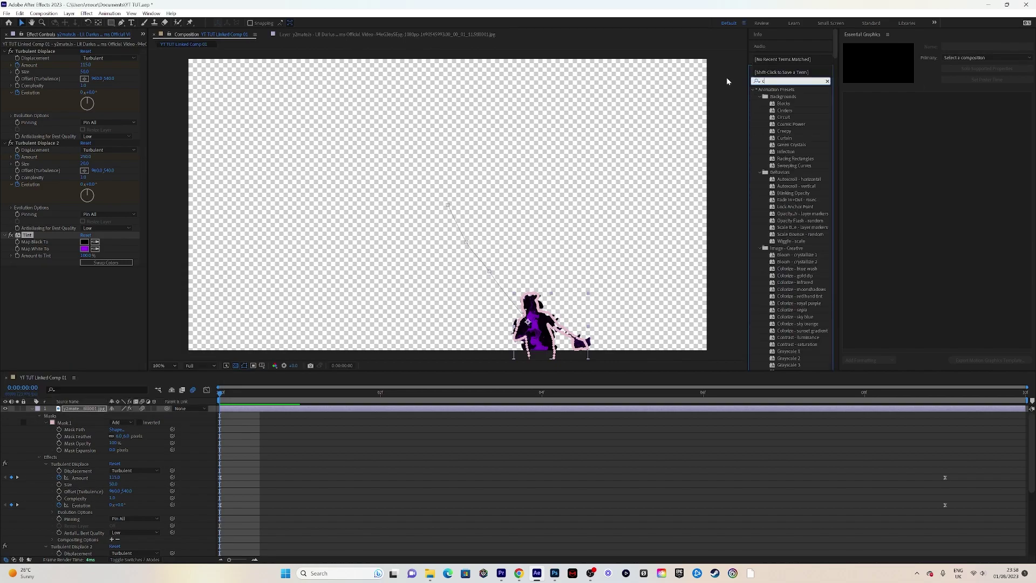
left_click_drag(793, 121, 324, 412)
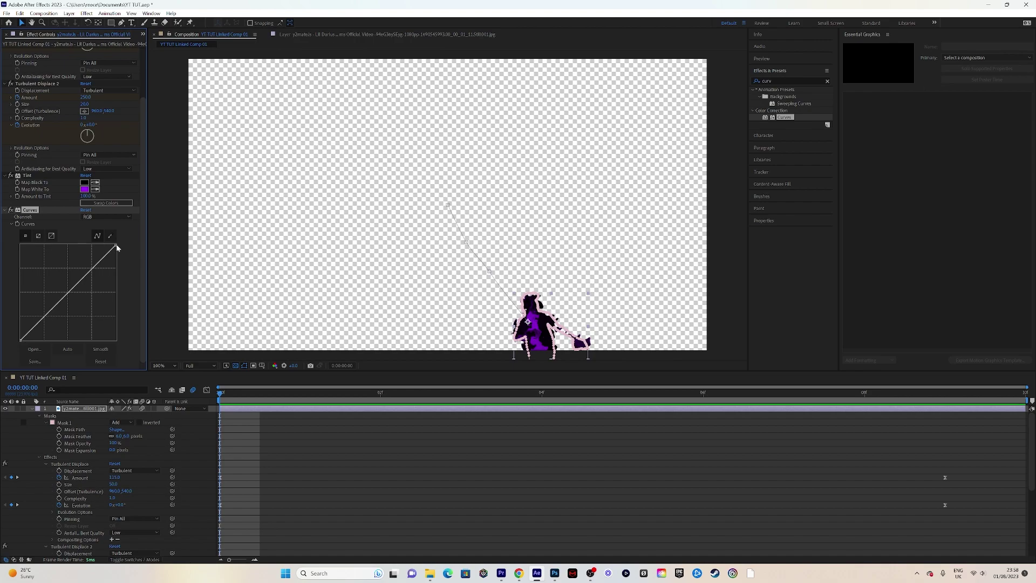
left_click_drag(115, 245, 59, 241)
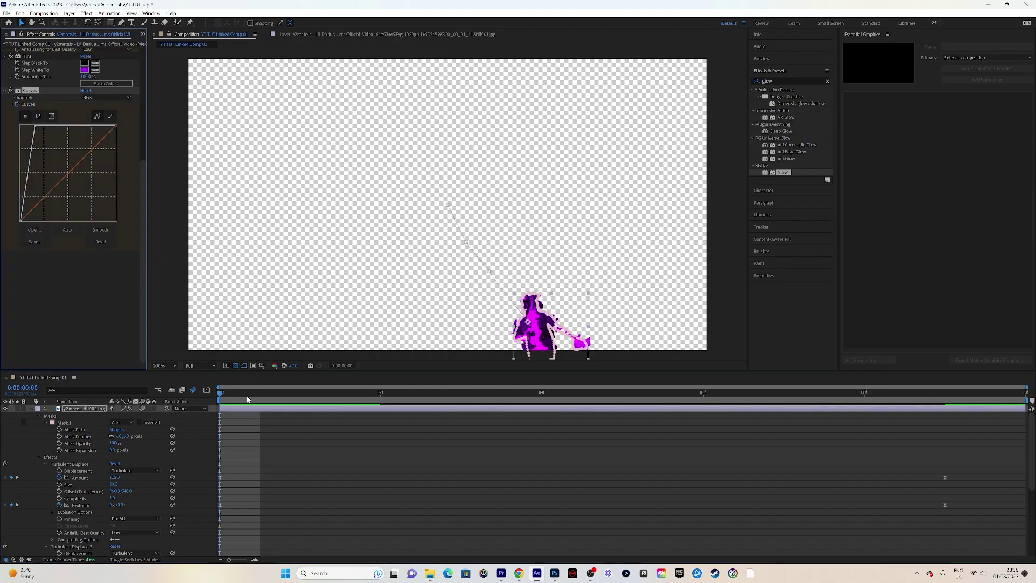
left_click_drag(248, 399, 401, 405)
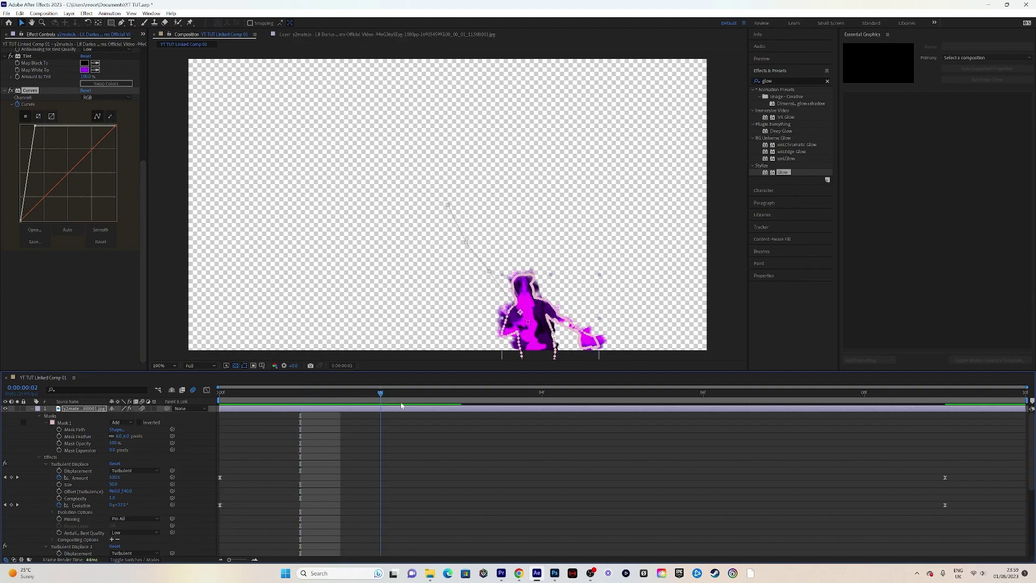
left_click_drag(35, 126, 119, 127)
left_click_drag(298, 400, 229, 400)
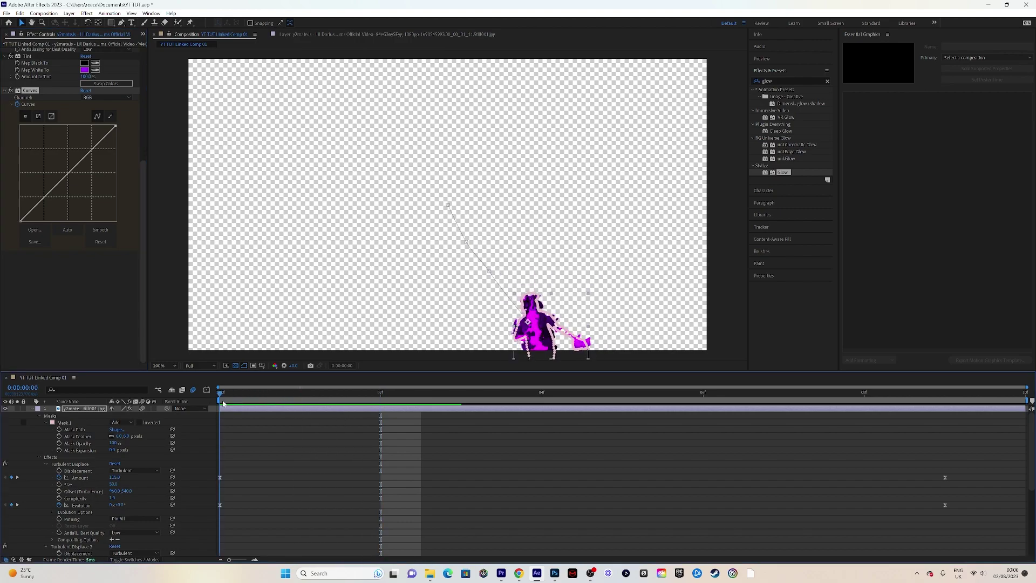
key("space")
- Apply the Glow effect to the cutout layer and set its Glow Threshold to about 25%
left_click_drag(783, 172, 339, 412)
left_click_drag(84, 267, 56, 269)
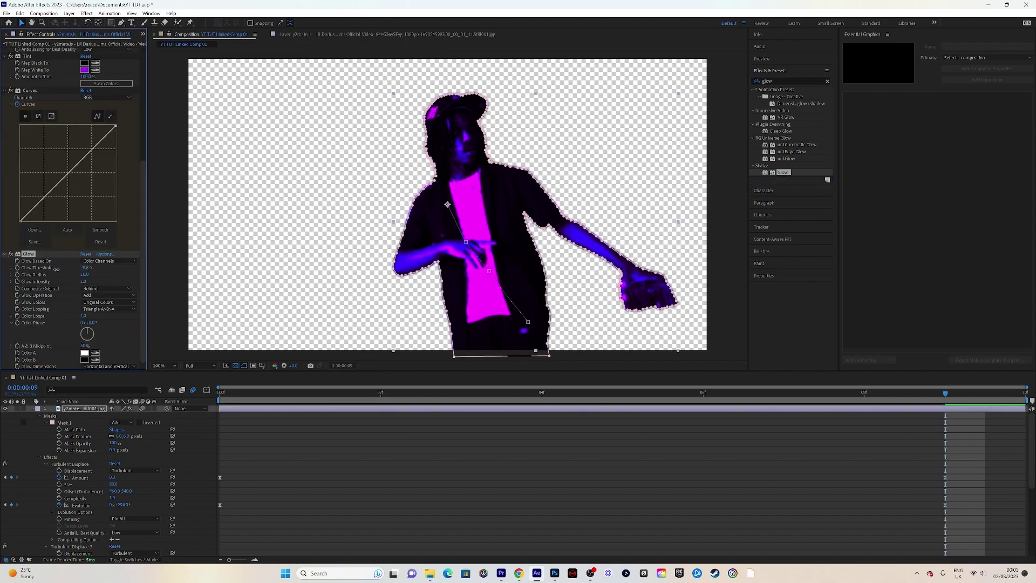
- Reveal the Curves keyframes at frames 0 and 2 and apply Easy Ease to both
scroll(147, 485, "down", 1)
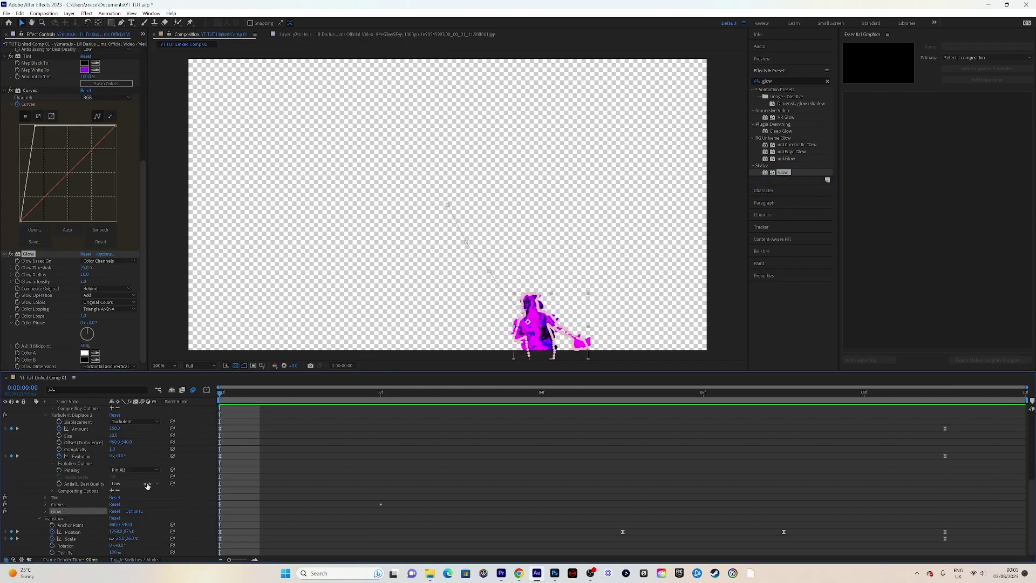
left_click(45, 505)
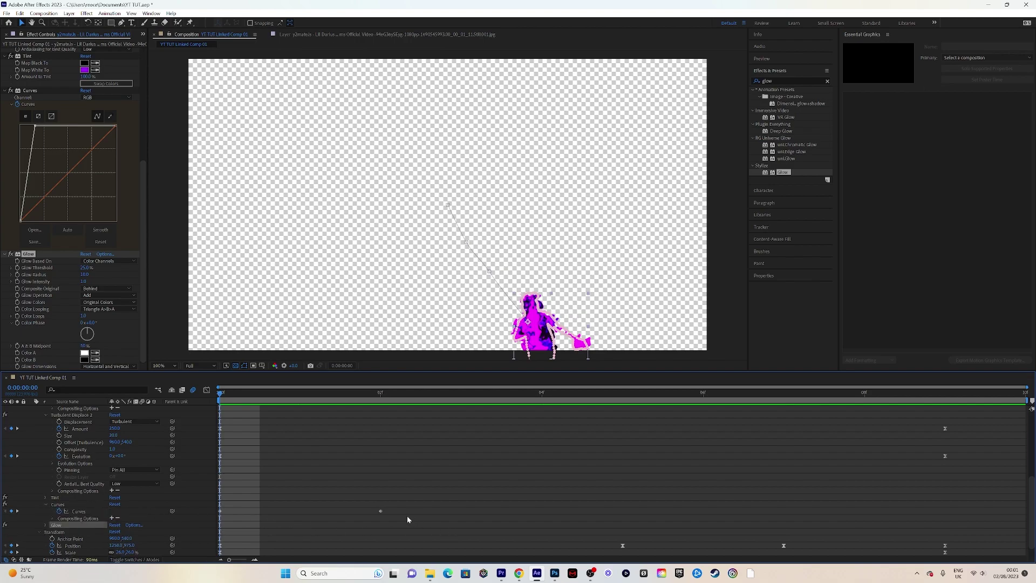
left_click_drag(220, 394, 348, 399)
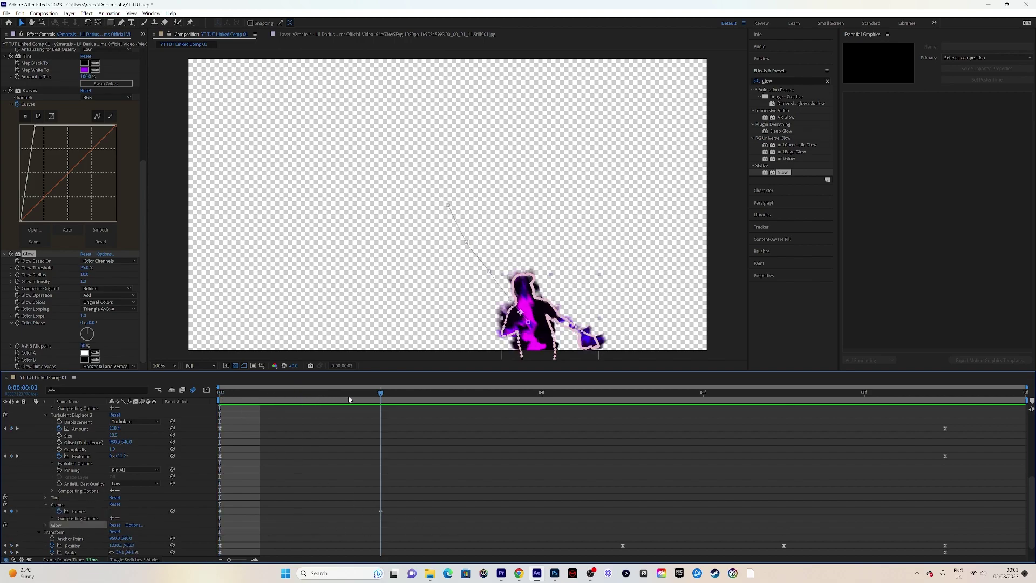
left_click_drag(406, 521, 208, 496)
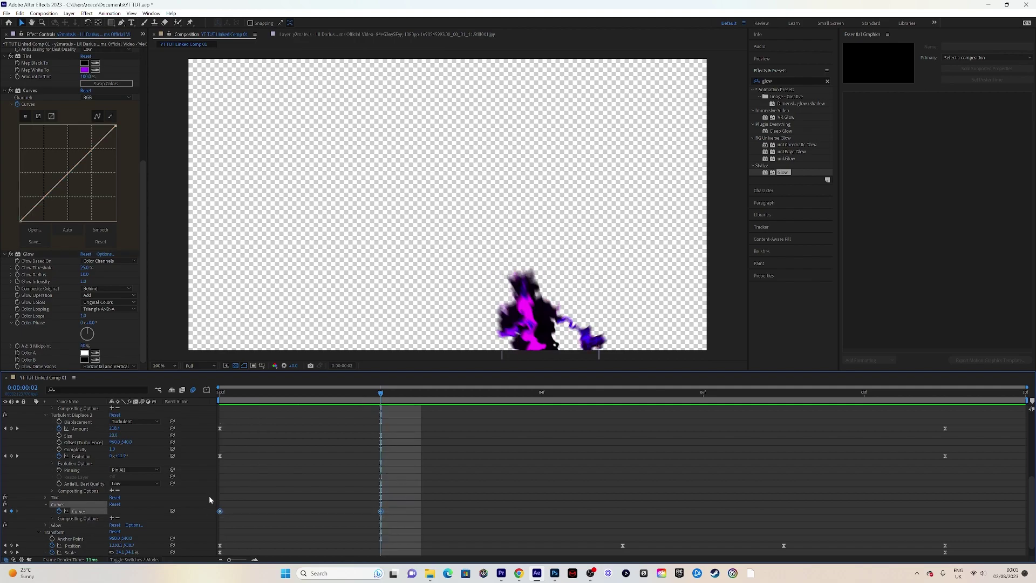
key("F9")
- Increase the first Turbulent Displace effect's Amount at frame 0, and preview the composition
left_click_drag(296, 395, 219, 396)
scroll(124, 473, "up", 6)
left_click_drag(114, 477, 138, 474)
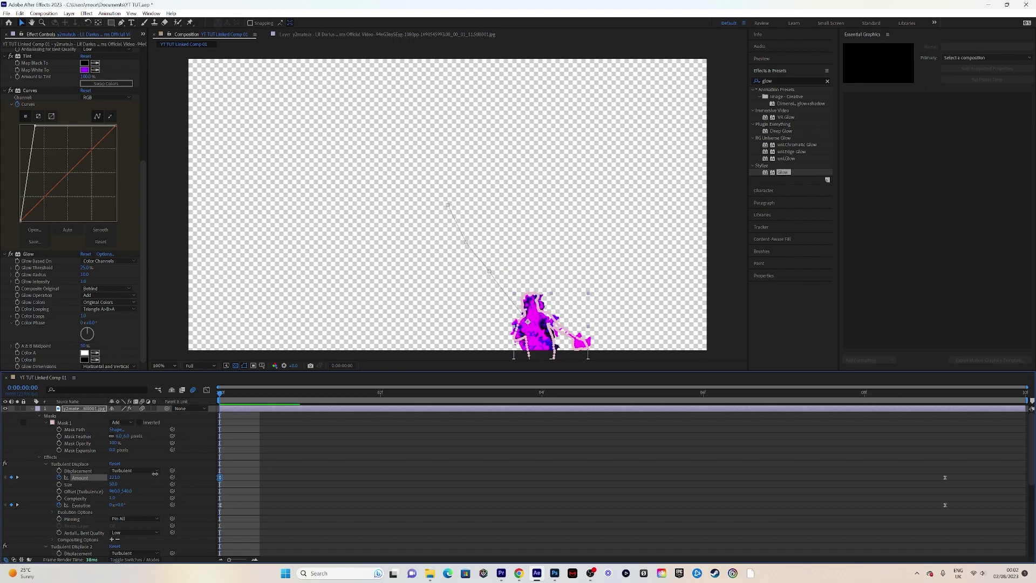
scroll(154, 491, "down", 4)
key("space")
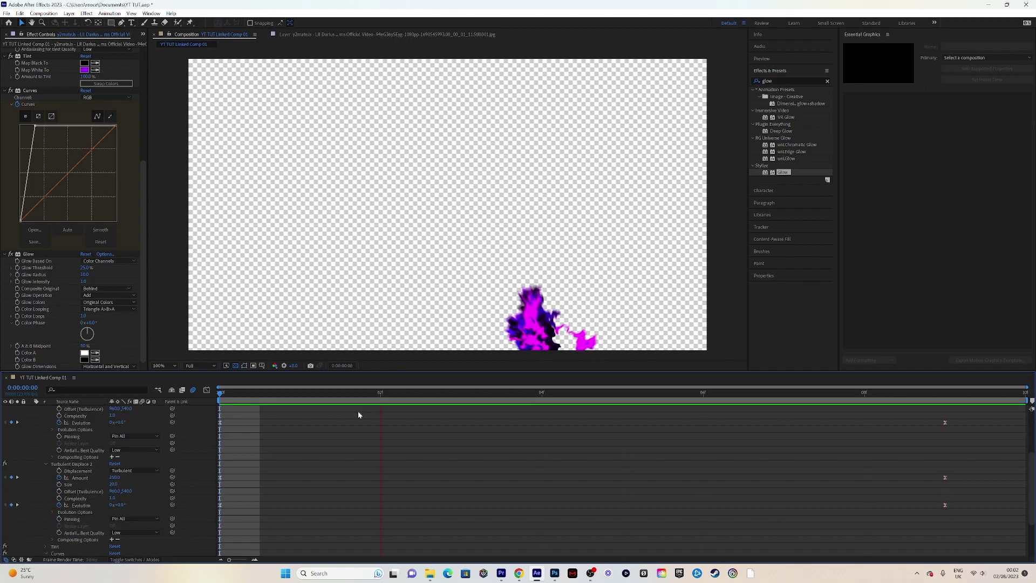
- Apply the Hue/Saturation effect to the cutout layer, rotate Master Hue until the purples turn orange and yellow, and preview the composition
left_click(827, 81)
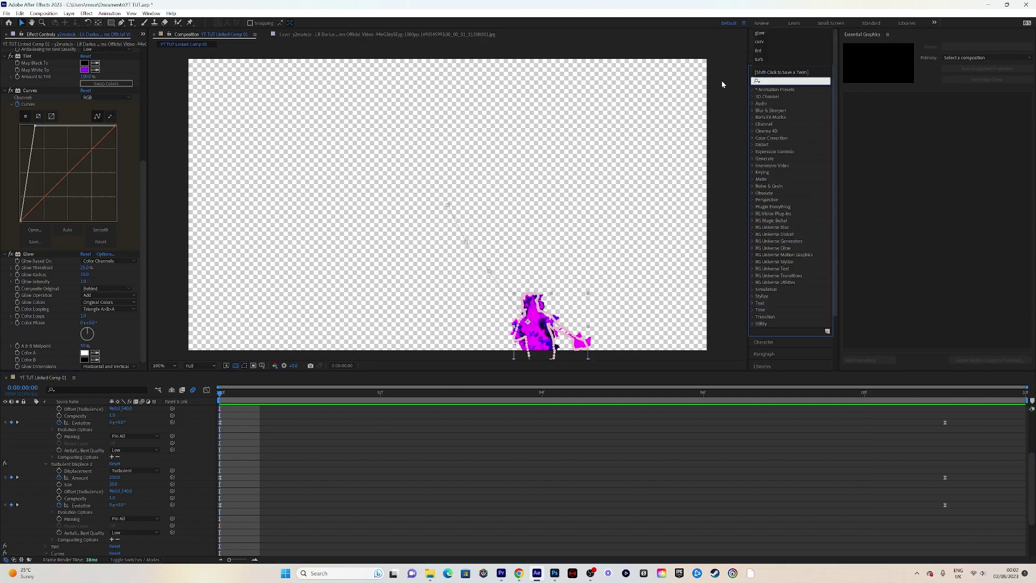
type("hue")
left_click(808, 126)
double_click(827, 127)
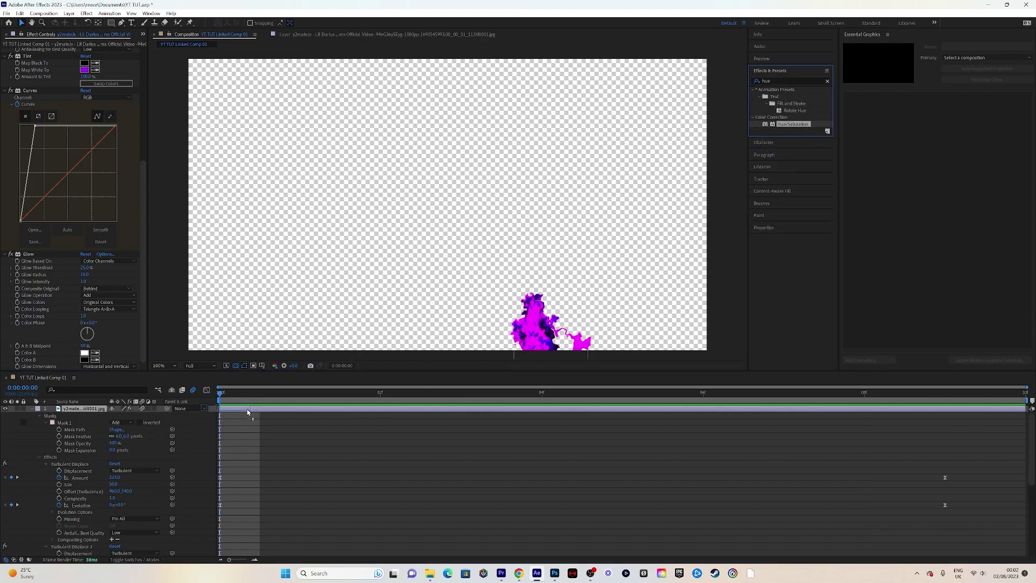
mouse_move(85, 293)
left_mouse_down()
mouse_move(90, 316)
mouse_move(96, 305)
left_mouse_up()
left_click_drag(383, 397, 964, 429)
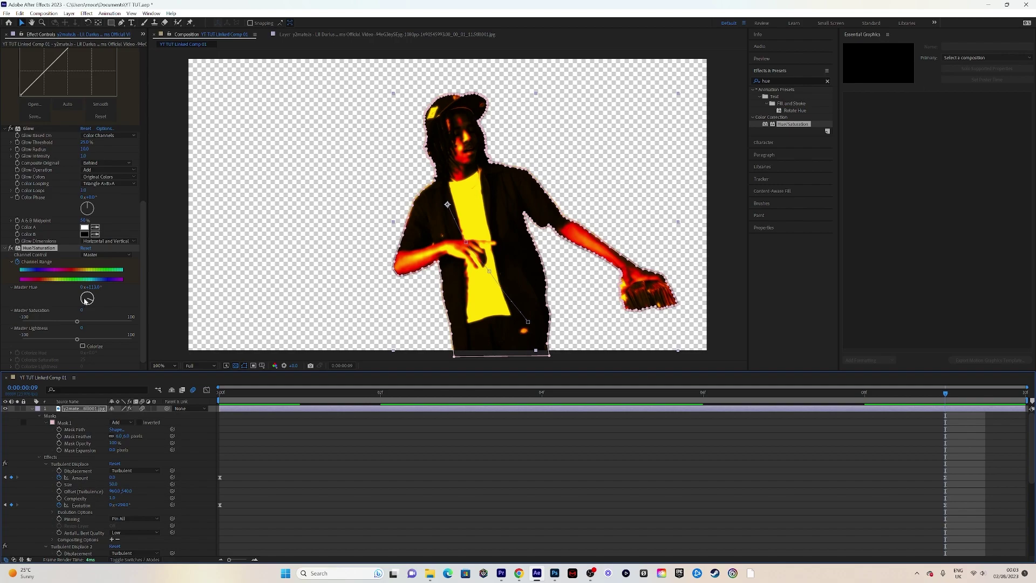
left_click_drag(92, 299, 86, 292)
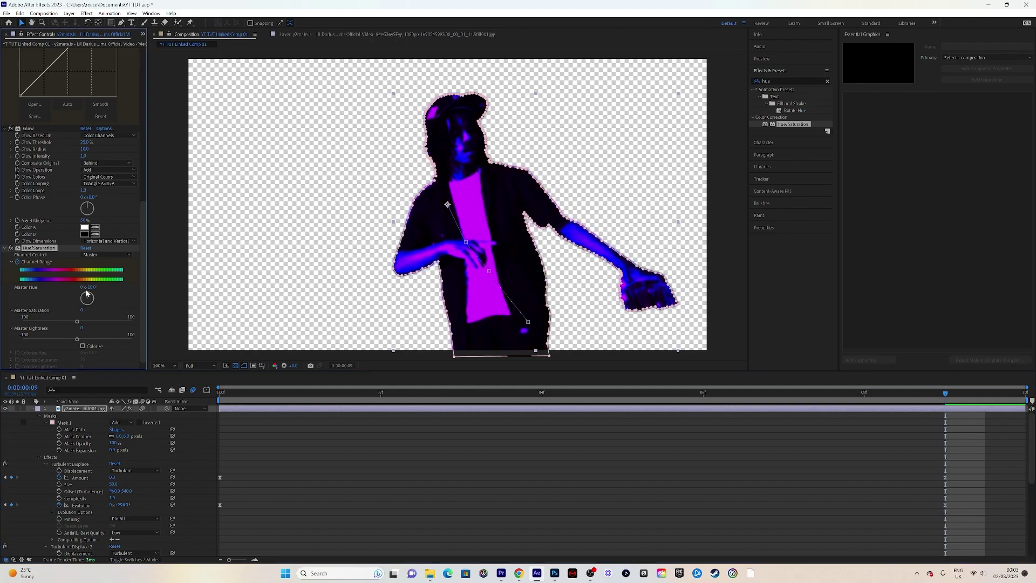
key("space")
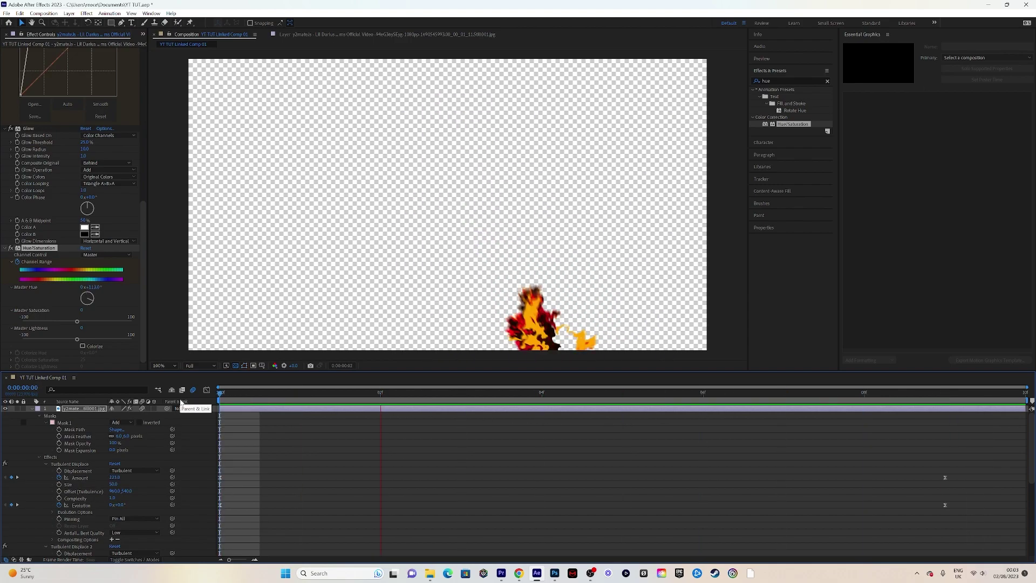
key("ctrl+z")
- Switch to Premiere Pro and create a 1920 × 1080 adjustment layer with square pixels and the sequence's frame rate
left_click(502, 573)
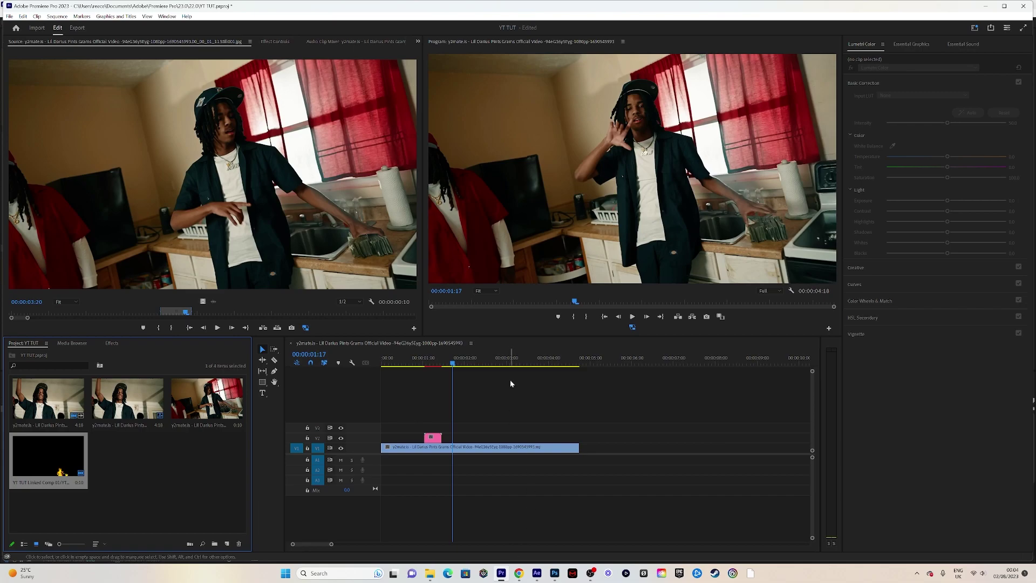
left_click_drag(441, 367, 451, 342)
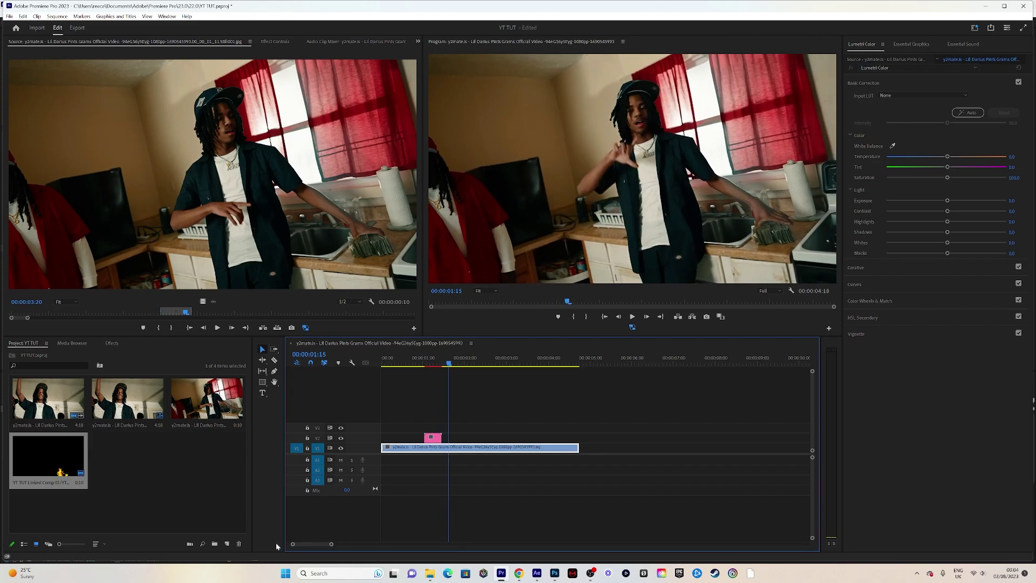
left_click(226, 544)
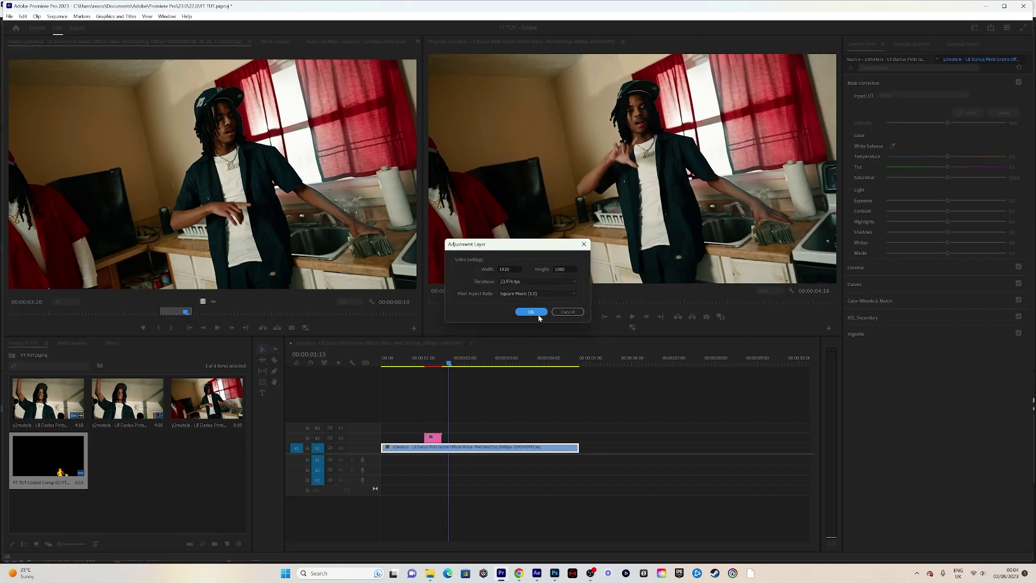
left_click(531, 313)
- Mark a short in-to-out range of the adjustment layer and place it on V3 directly after the linked composition
double_click(133, 465)
left_click(159, 328)
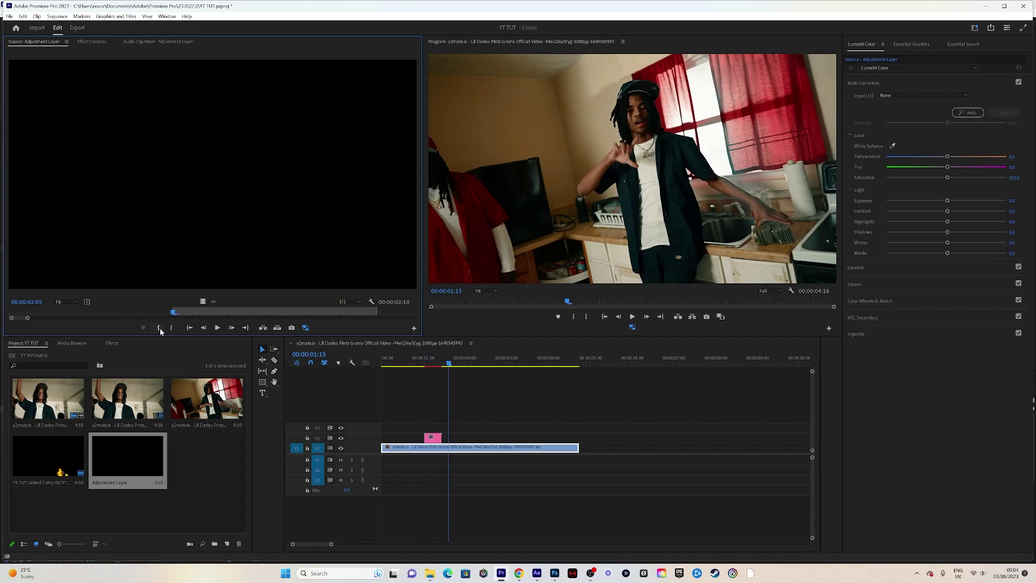
left_click(171, 328)
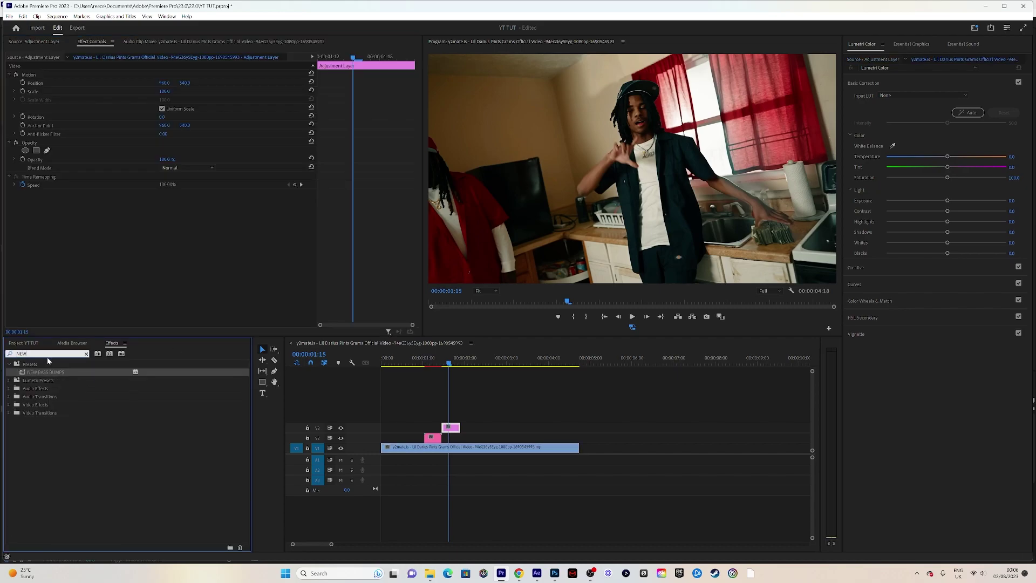
- Apply the NEW BASS BUMPS preset to the adjustment layer on V3 and scrub through the shake
left_click_drag(456, 429, 455, 429)
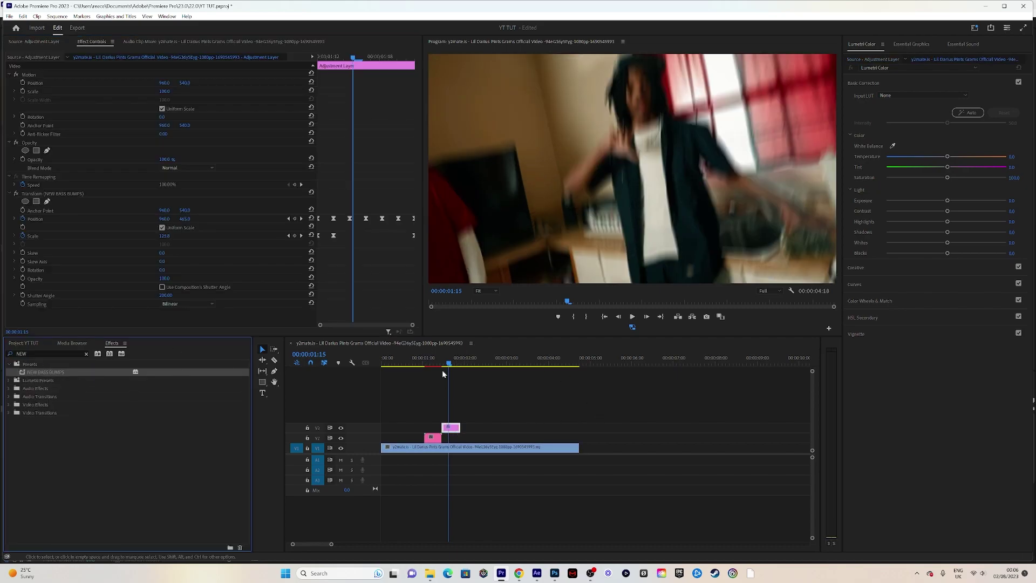
key("Up")
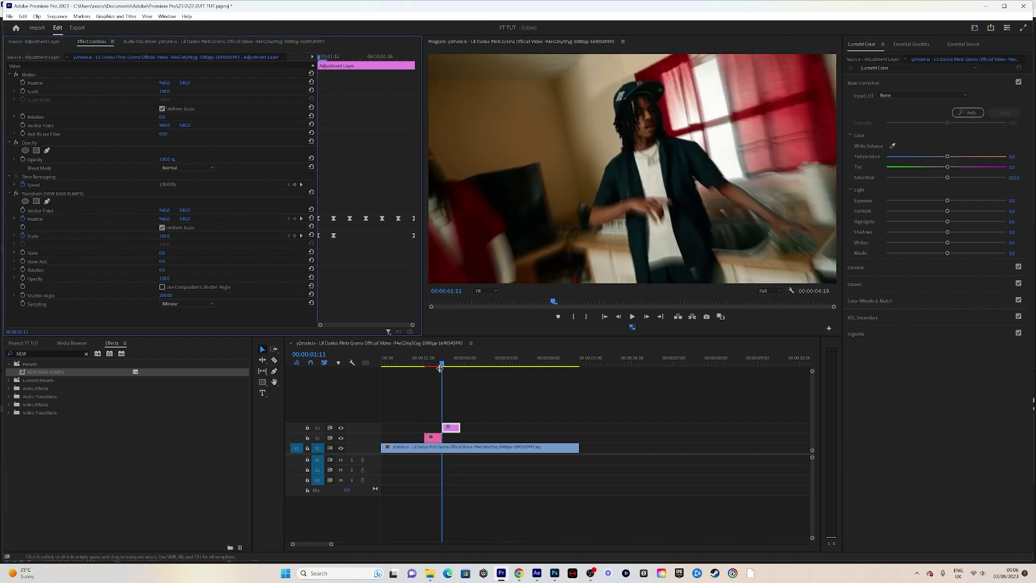
mouse_move(440, 368)
left_mouse_down()
mouse_move(465, 362)
mouse_move(426, 362)
mouse_move(458, 359)
left_mouse_up()
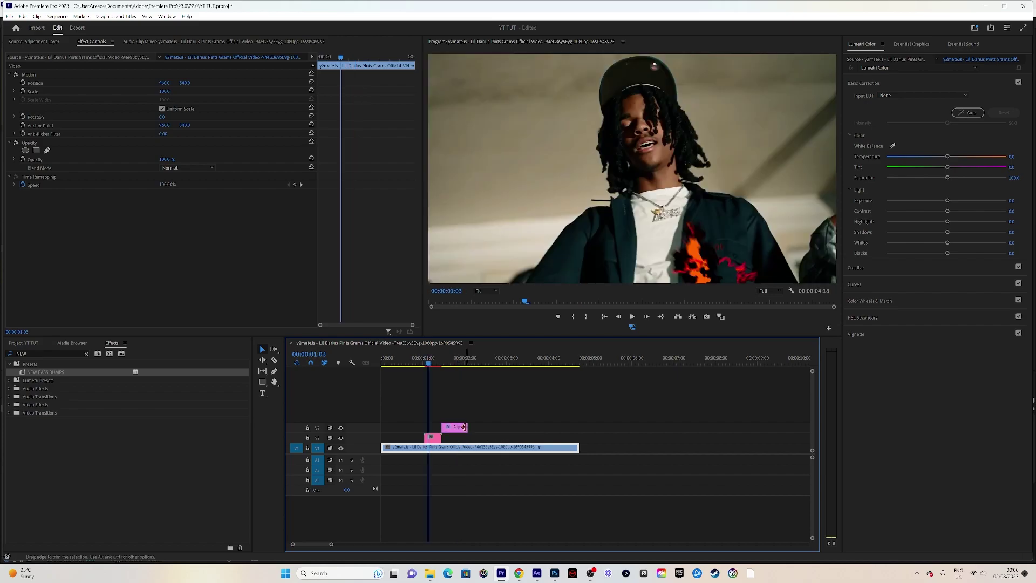
- Adjust the V3 adjustment layer's end, replace its Transform effect with a fresh NEW BASS BUMPS preset, and play back the result
left_click_drag(467, 431, 464, 429)
left_click(88, 194)
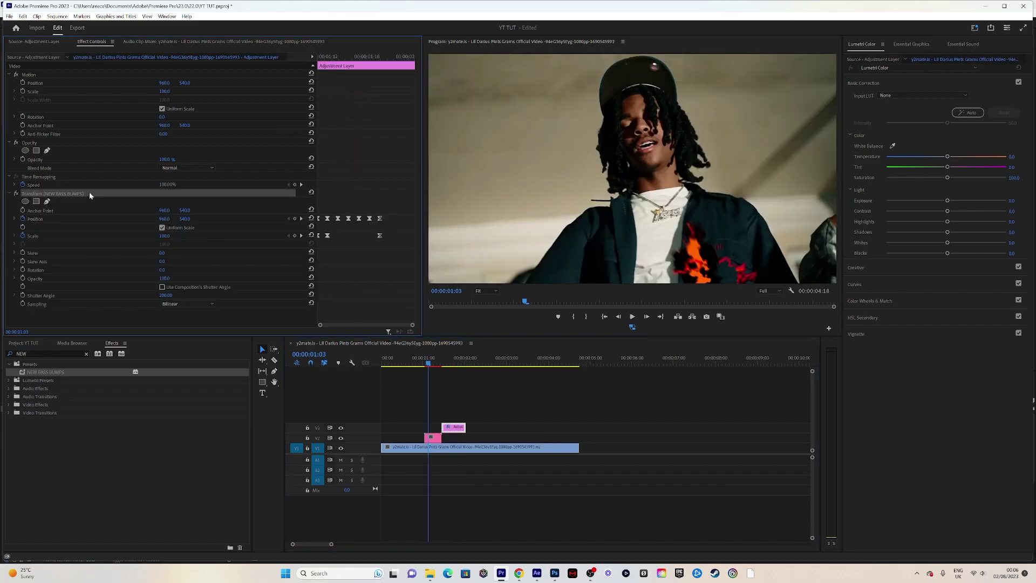
key("Delete")
left_click_drag(64, 373, 456, 427)
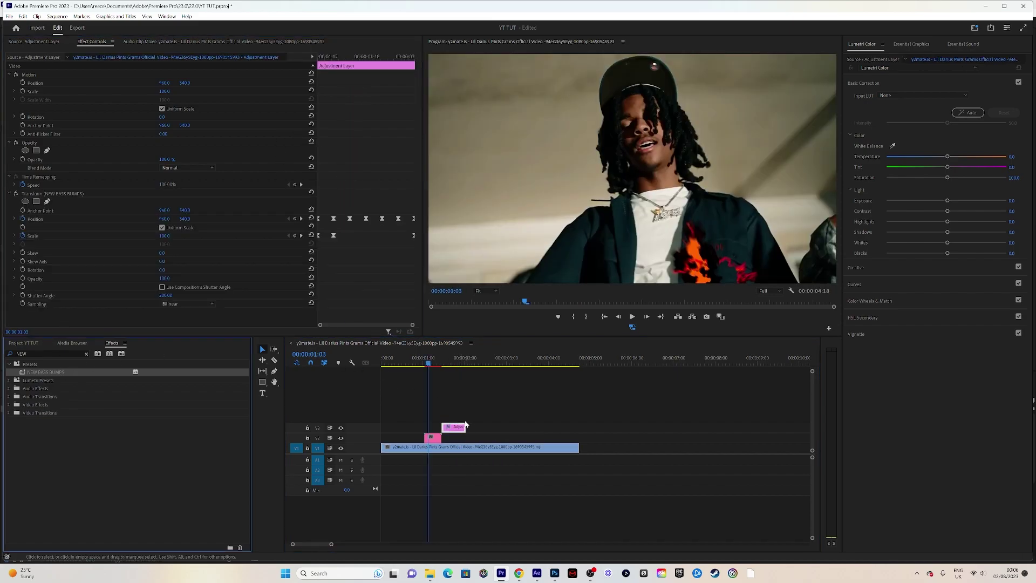
key("space")
left_click_drag(429, 365, 454, 357)
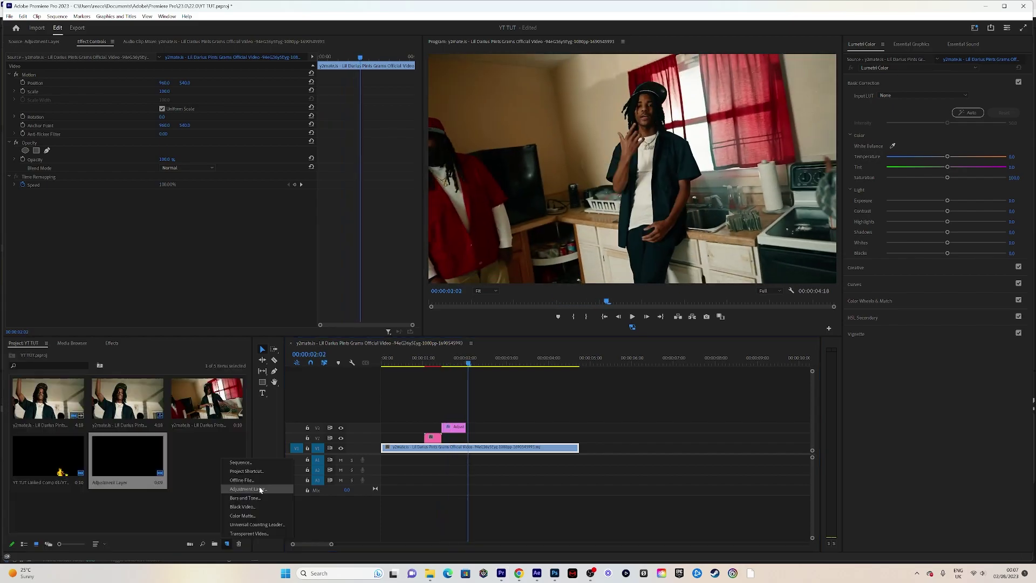
- Create a second adjustment layer, mark a short in-to-out range of it, and place it on V4 above the end of the first one
left_click(260, 489)
left_click(531, 312)
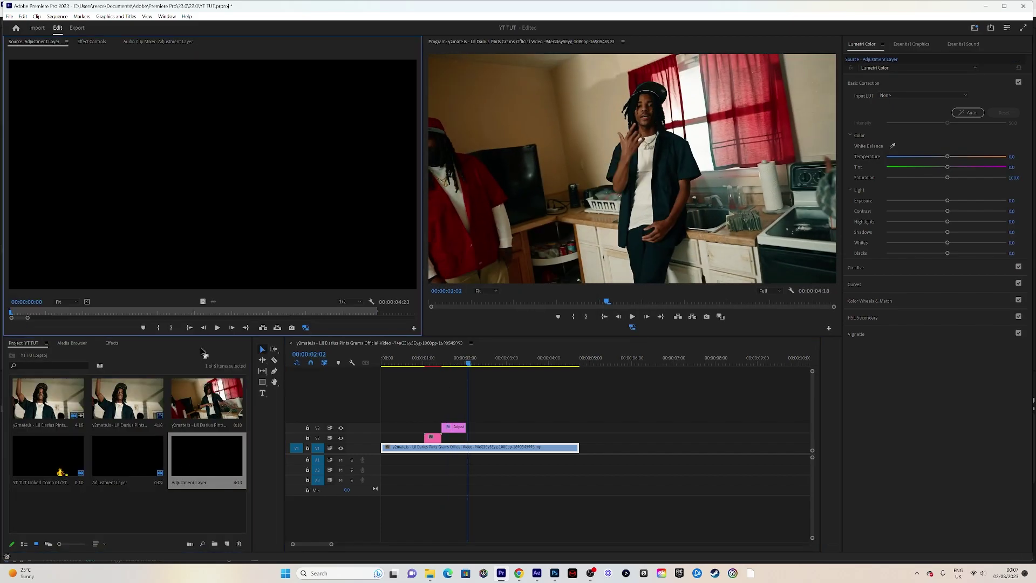
left_click(160, 327)
key("space")
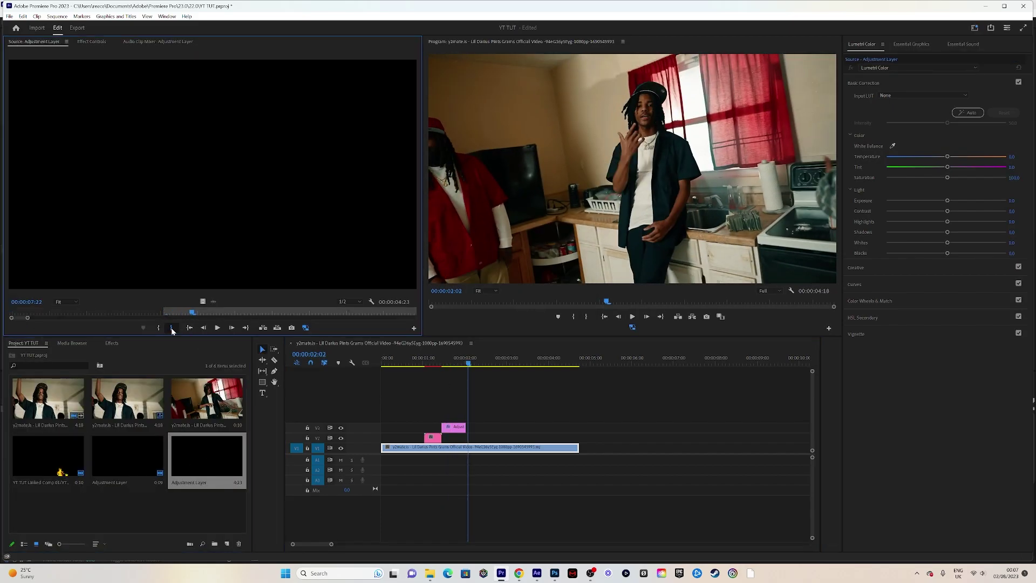
left_click(172, 327)
left_click_drag(202, 301, 467, 418)
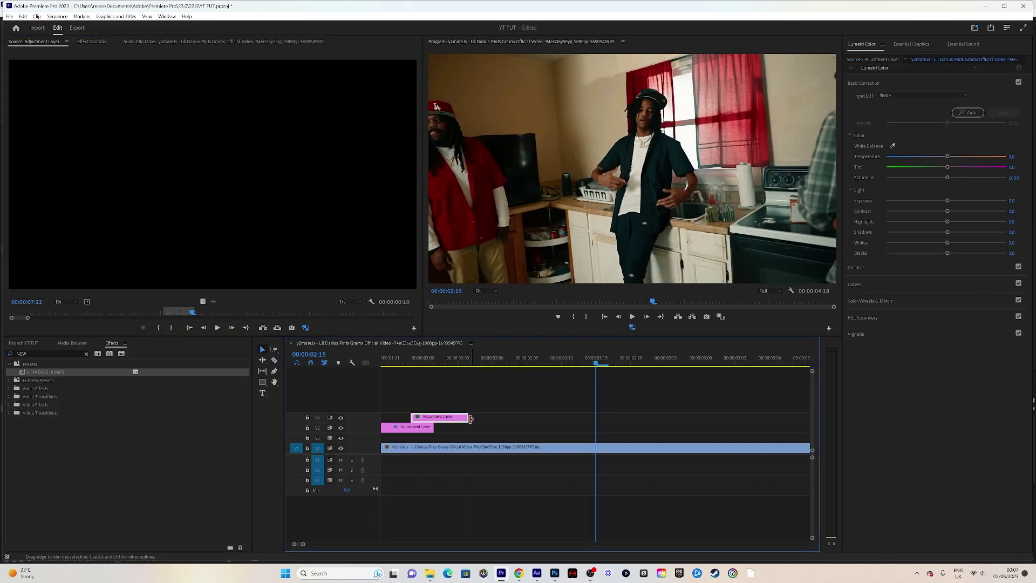
- Shorten the adjustment layer on V4 and cut it into two halves
left_click_drag(471, 419, 456, 420)
left_click(438, 418)
key("v")
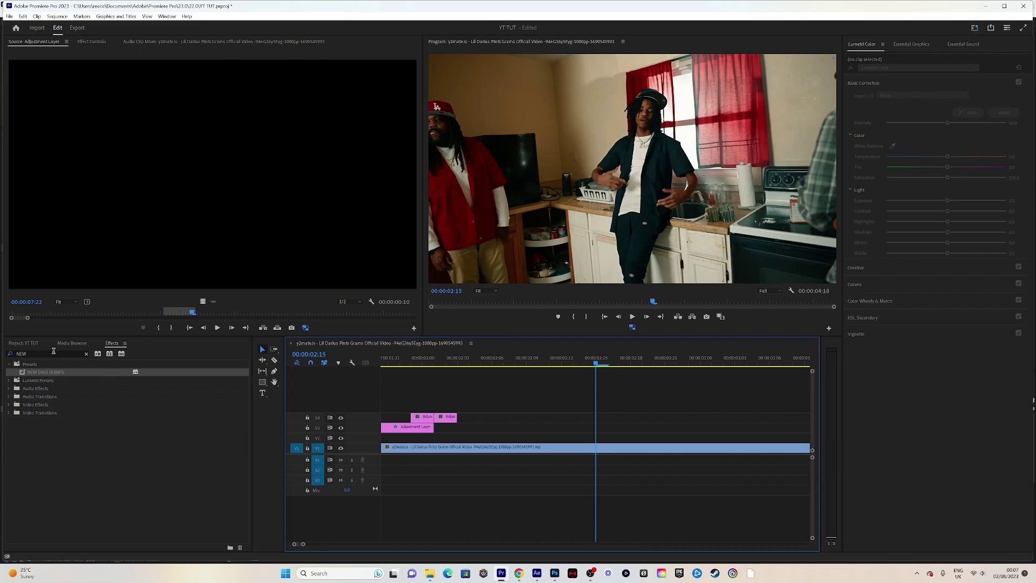
- Add an Additive Dissolve transition across the cut between the two adjustment layer halves on V4
left_click(54, 351)
type("ADD")
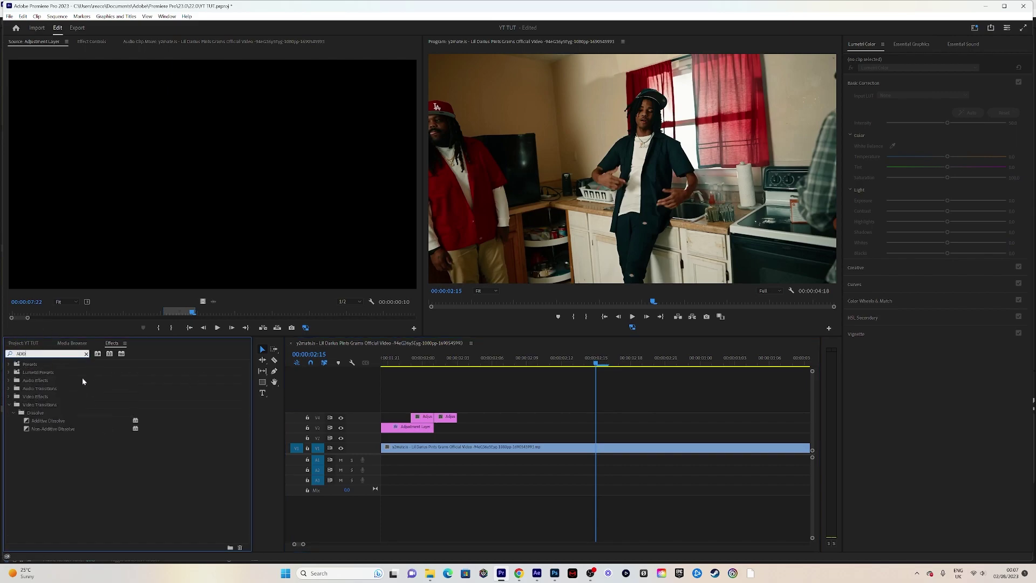
left_click_drag(55, 424, 496, 395)
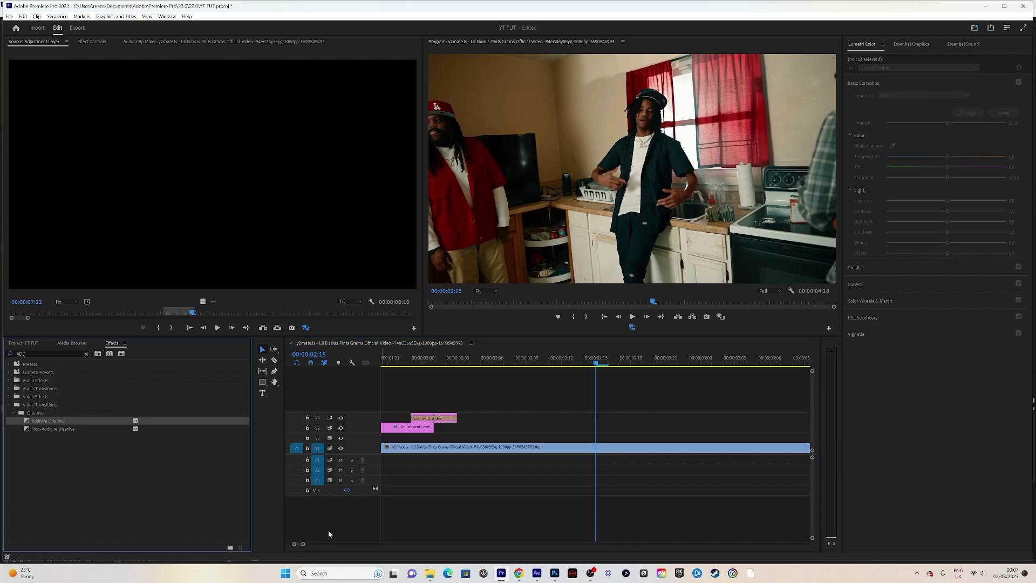
- Move the dissolved adjustment layer pair on V4 above the cut where the linked composition ends
left_click_drag(302, 544, 317, 547)
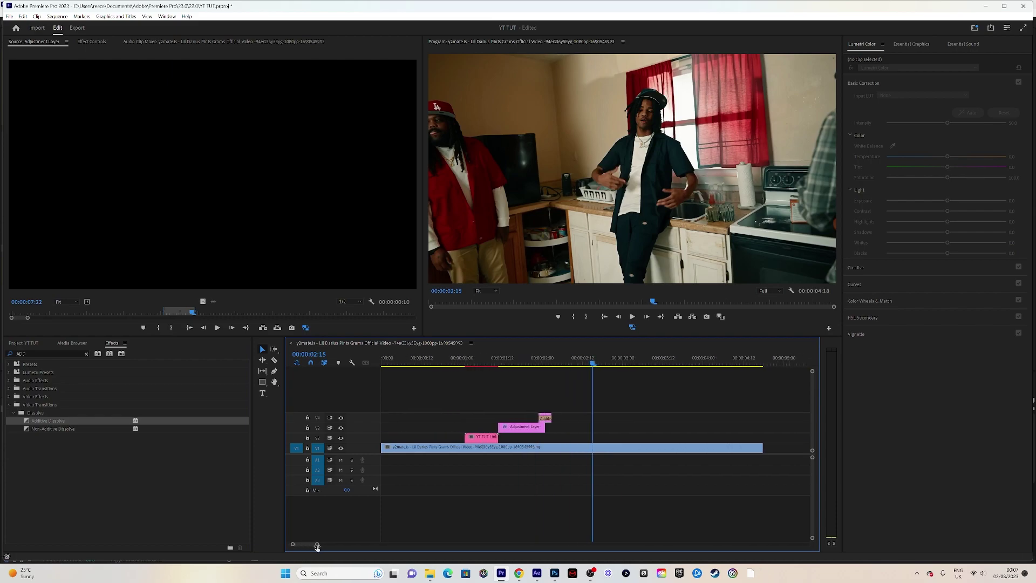
left_click(512, 360)
left_click(547, 418)
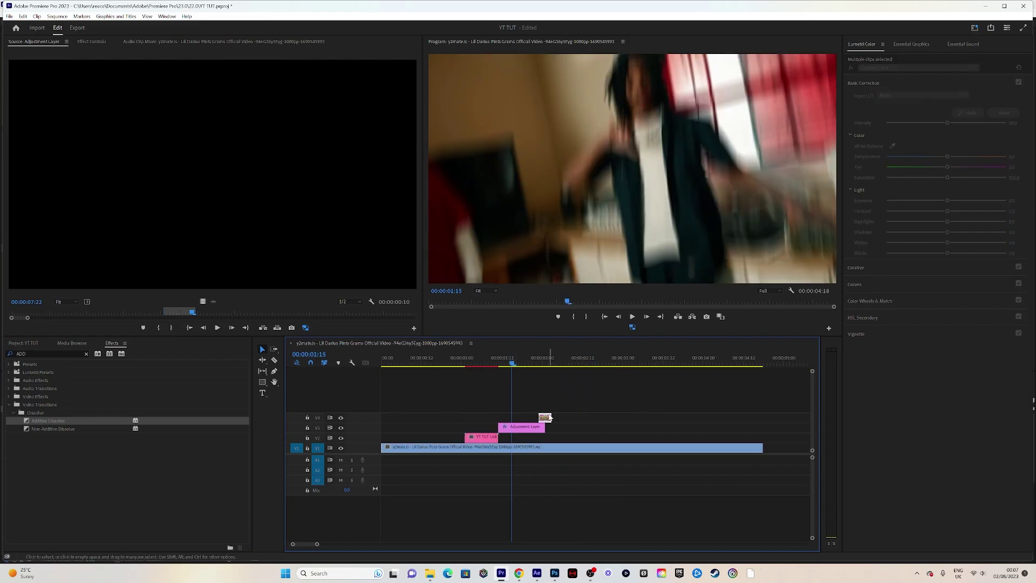
left_click_drag(548, 418, 504, 420)
- Play the sequence from before the linked composition to review the whole transition
left_click_drag(507, 363, 455, 357)
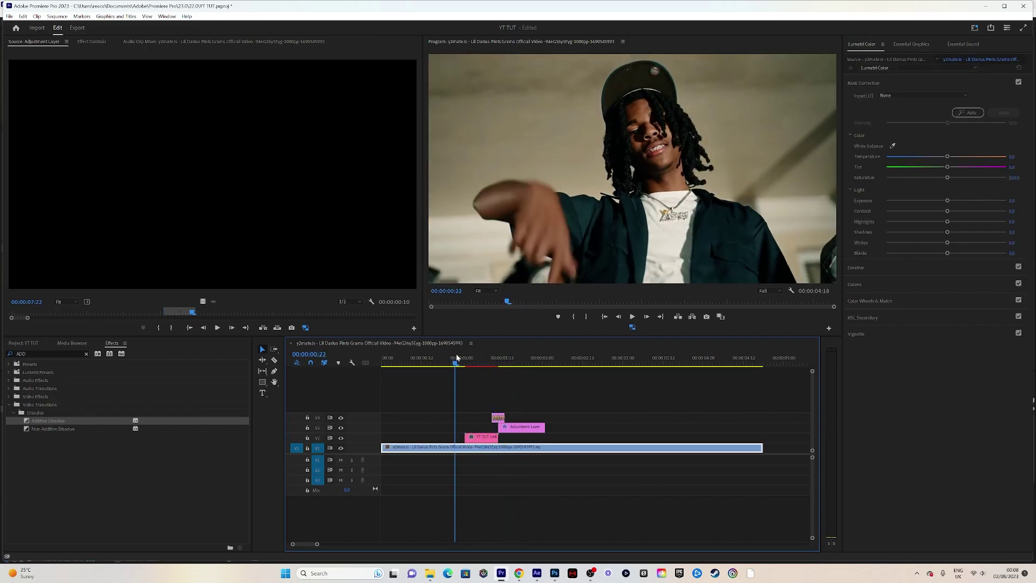
key("space")
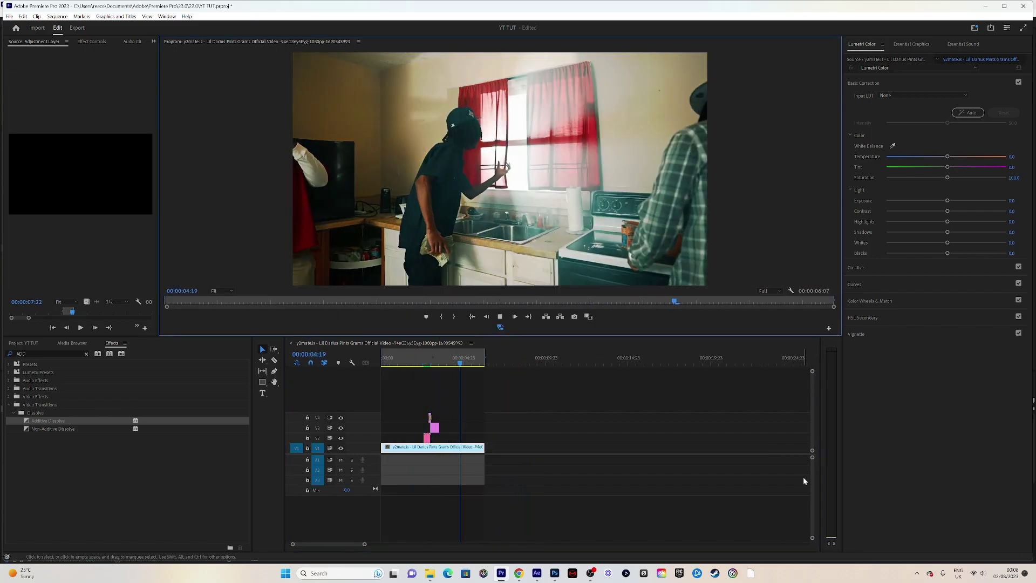
left_click(416, 361)
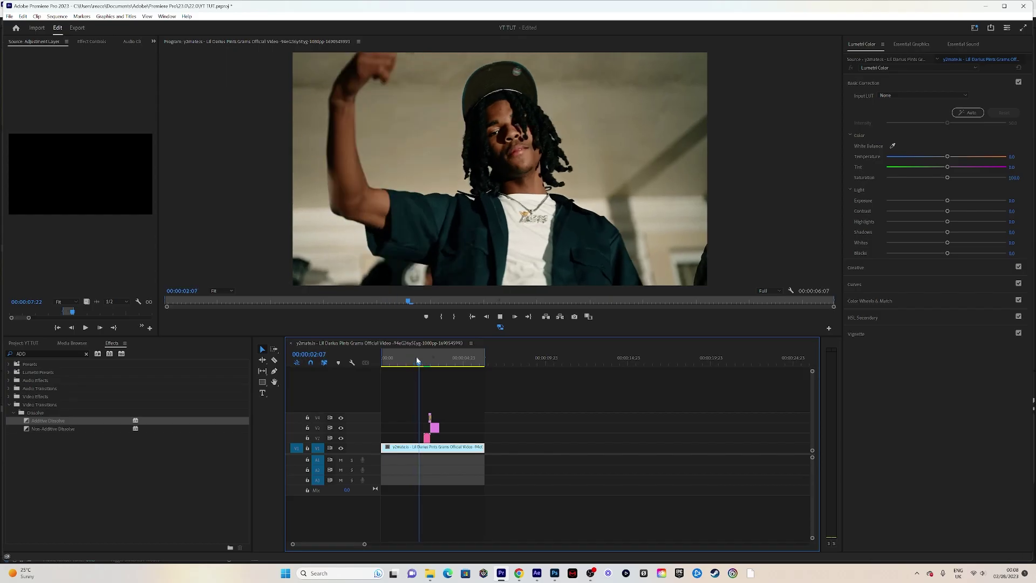